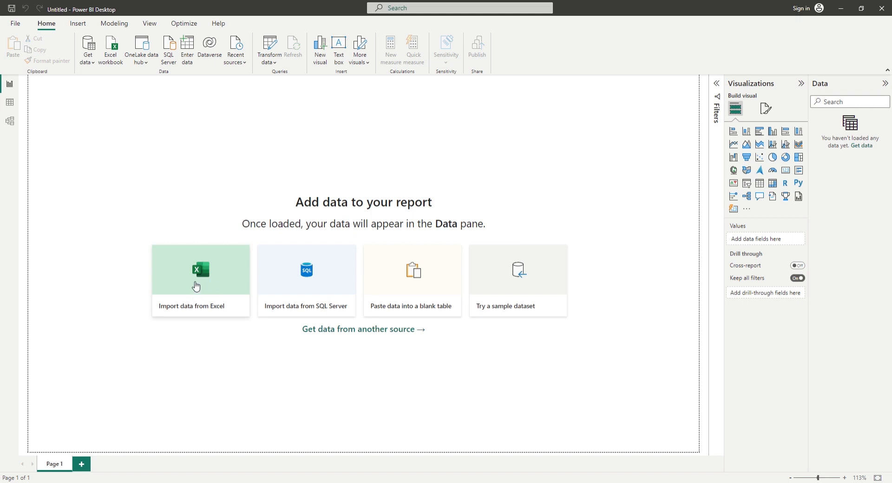
- Import the Orders table from Excel, look through its rows in the data view, and return to the report
click(198, 279)
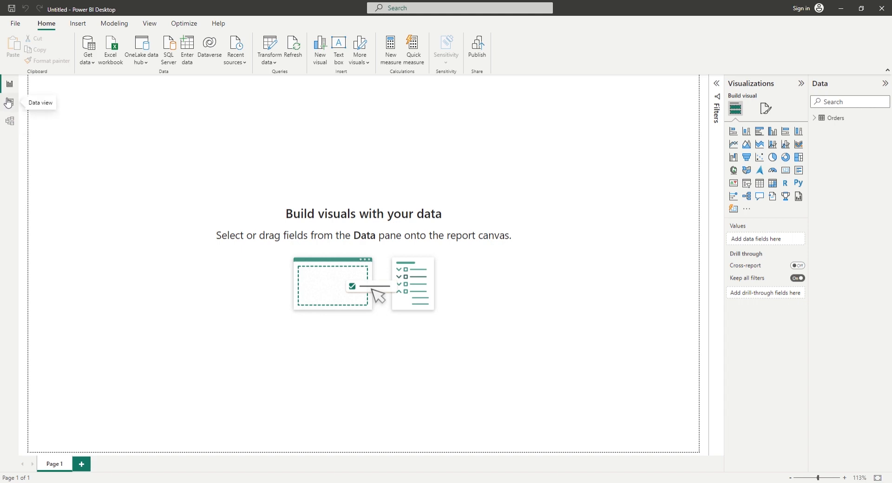
click(9, 103)
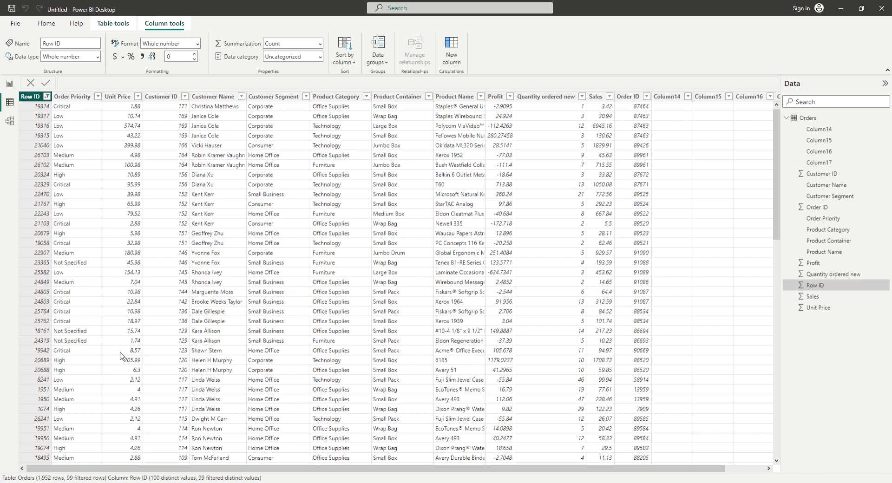
scroll(103, 349, down, 2)
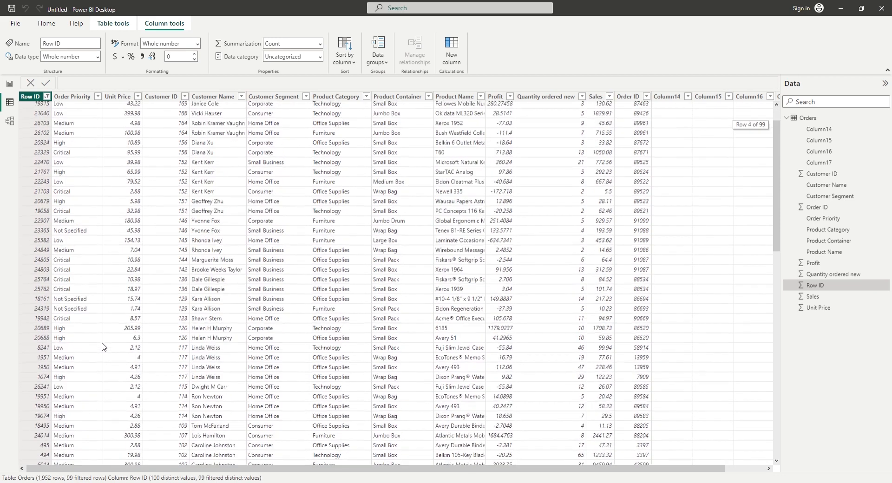
scroll(103, 349, up, 2)
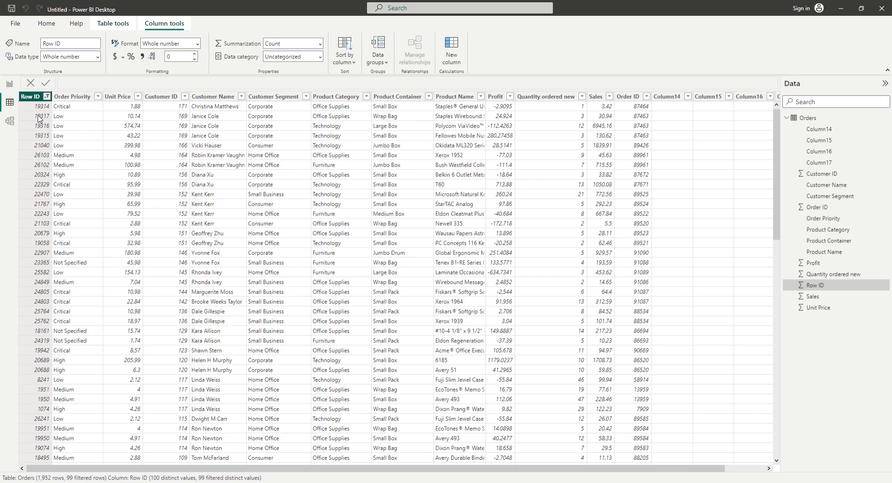
click(10, 85)
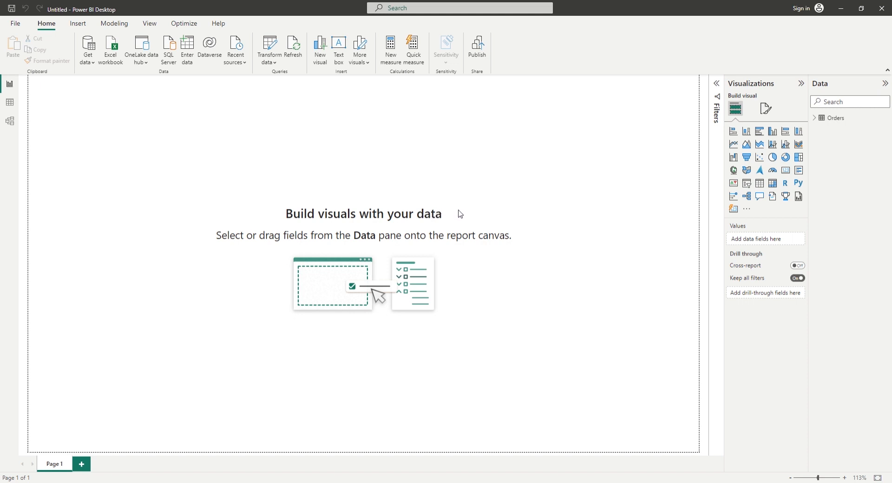
- Add a pie chart of Sales by Product Category from the Orders table
click(772, 158)
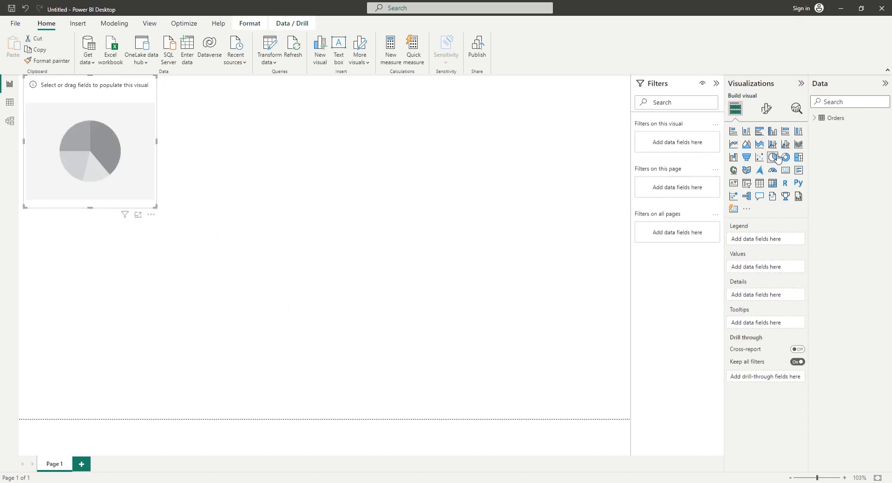
click(817, 119)
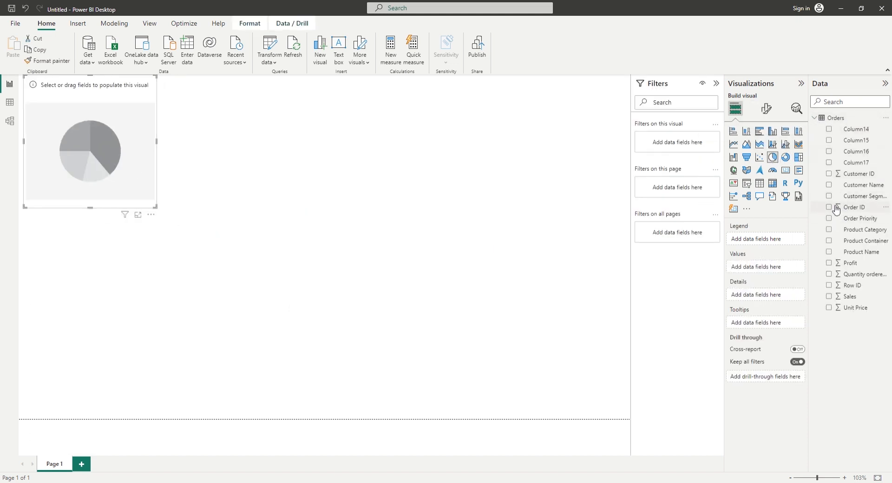
click(829, 230)
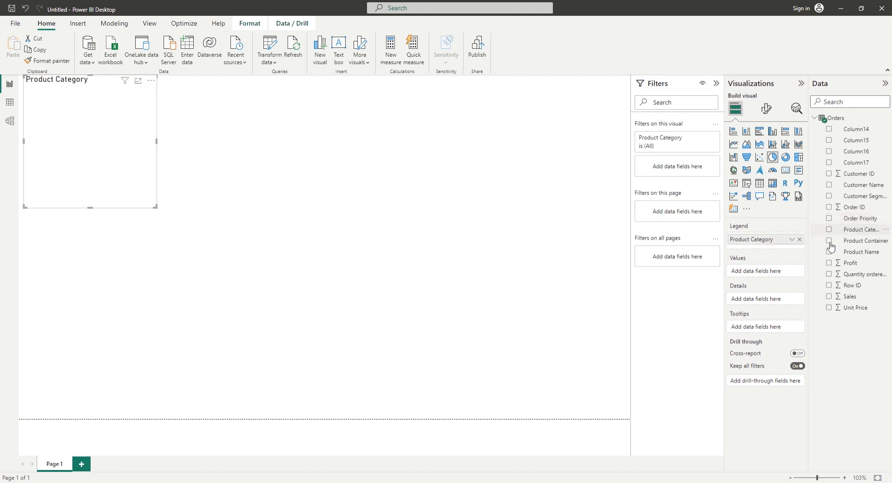
click(828, 296)
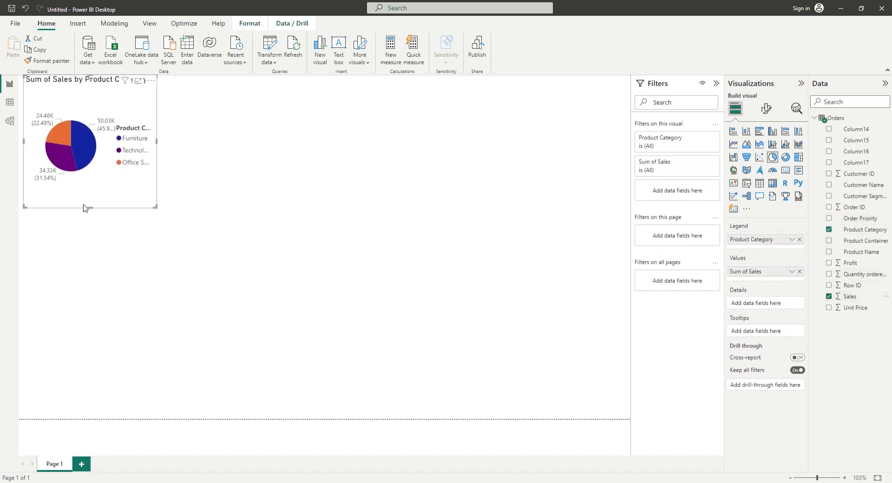
- Move the pie chart to the upper right of the report page and enlarge it to the page edge
drag(118, 188, 554, 253)
click(356, 179)
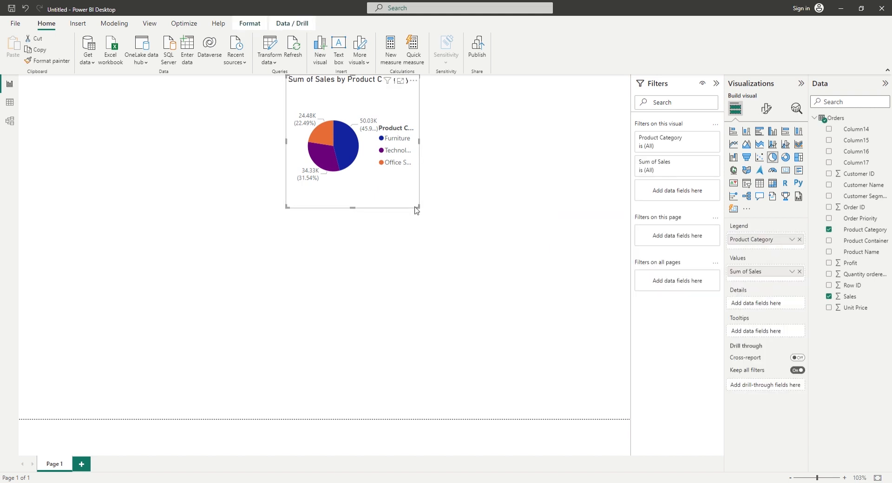
drag(418, 209, 628, 263)
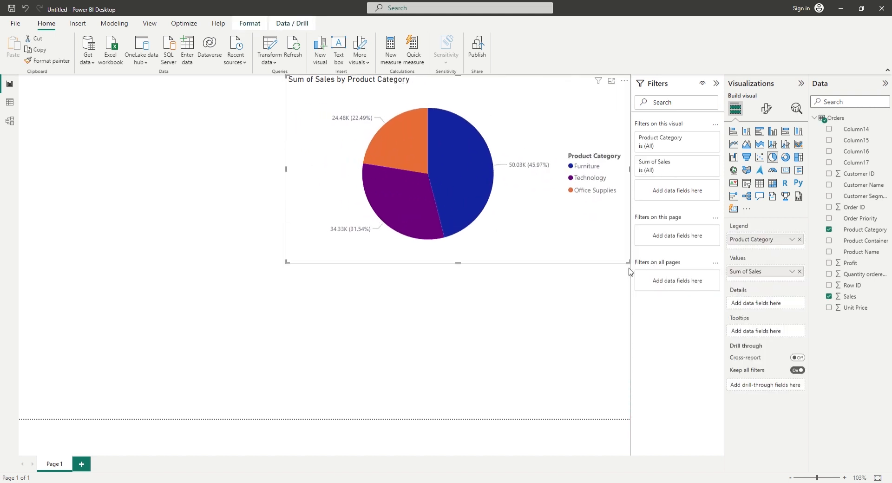
click(565, 294)
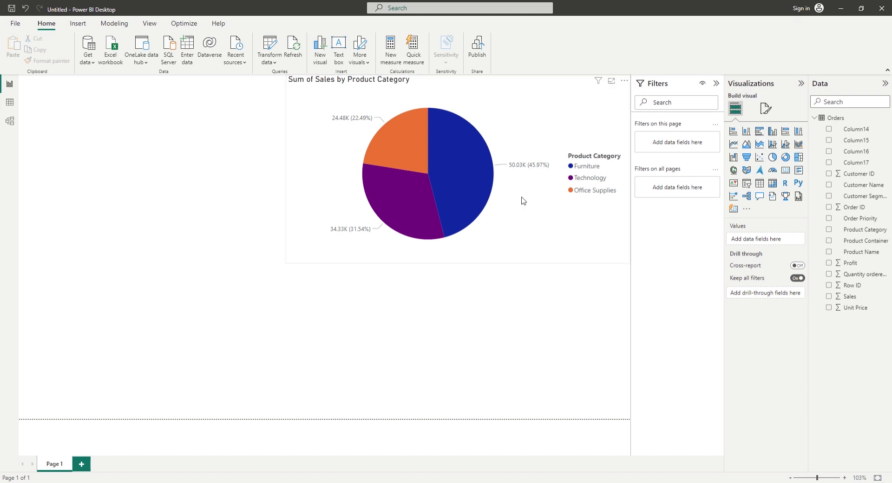
- Add a clustered bar chart with Product Category on the Y-axis and Sales on the X-axis
click(760, 133)
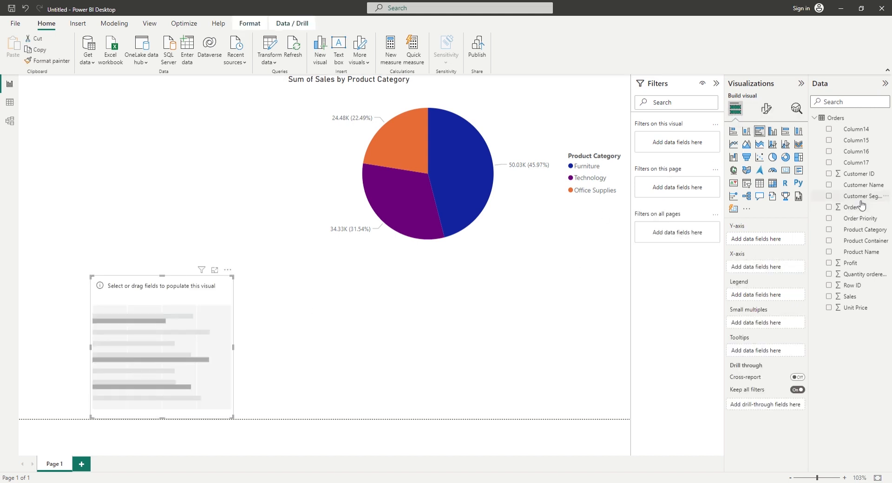
click(830, 230)
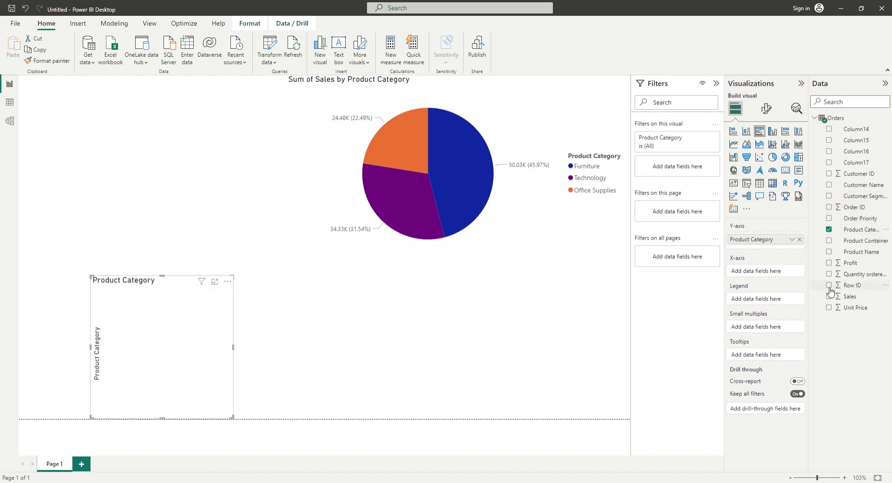
click(833, 297)
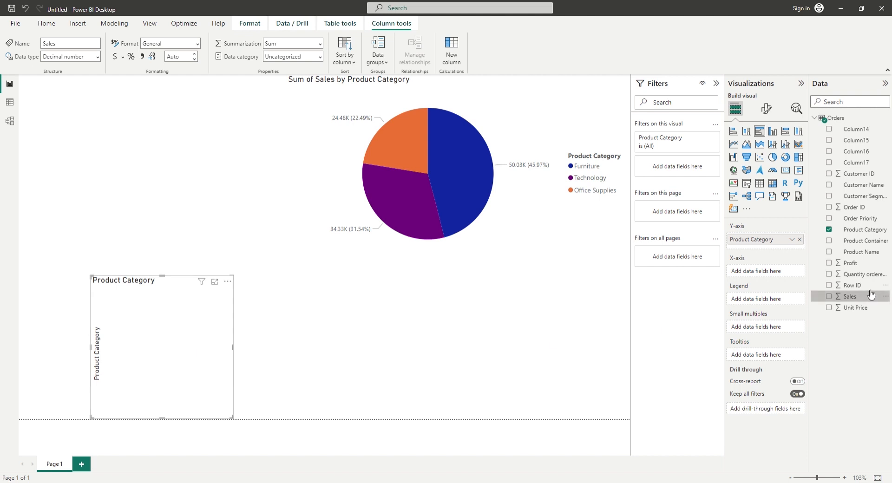
click(829, 296)
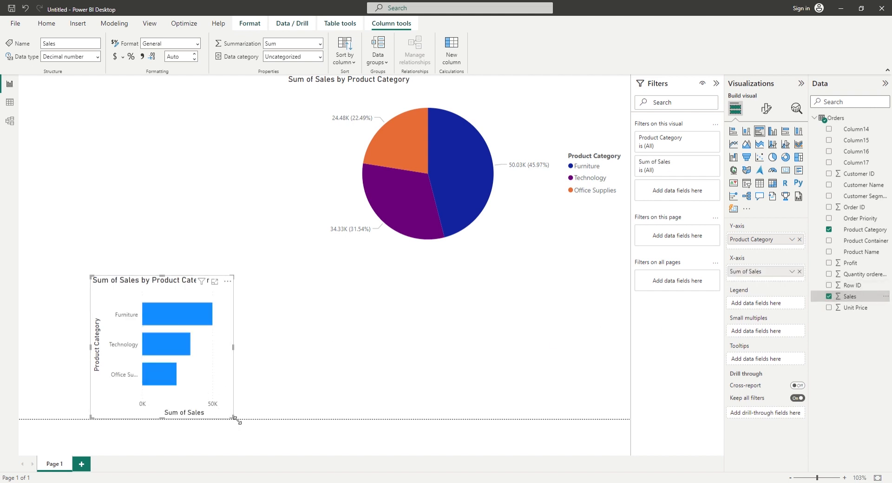
- Place the bar chart directly beneath the pie chart and widen it to the page's edge
drag(235, 419, 393, 371)
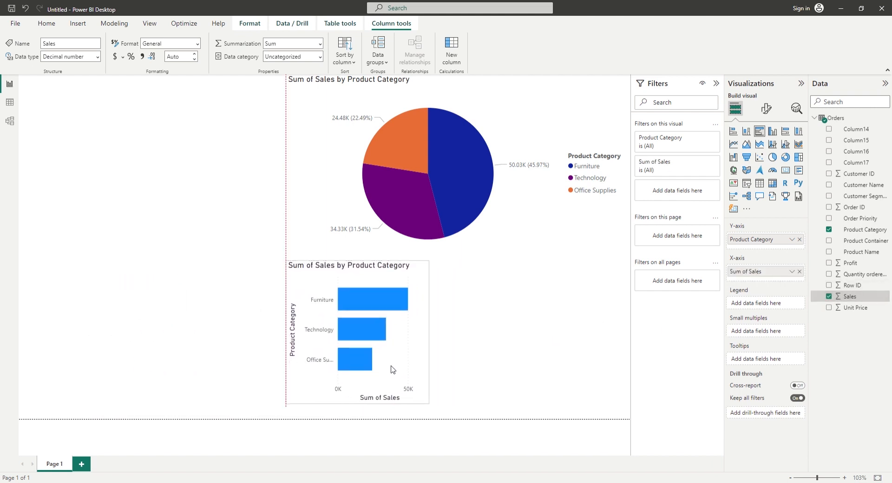
drag(427, 406, 600, 422)
click(198, 290)
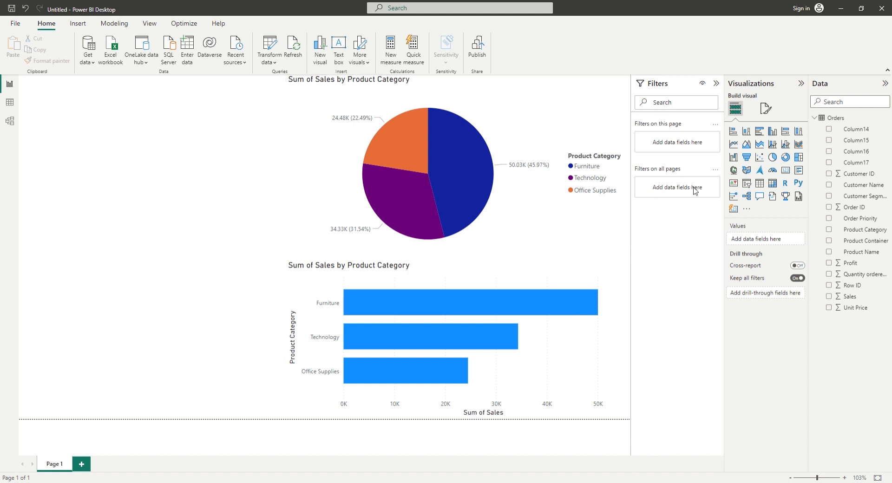
- Add a slicer on Product Category and Sales, fit it beside the pie chart, and filter by Furniture
click(747, 186)
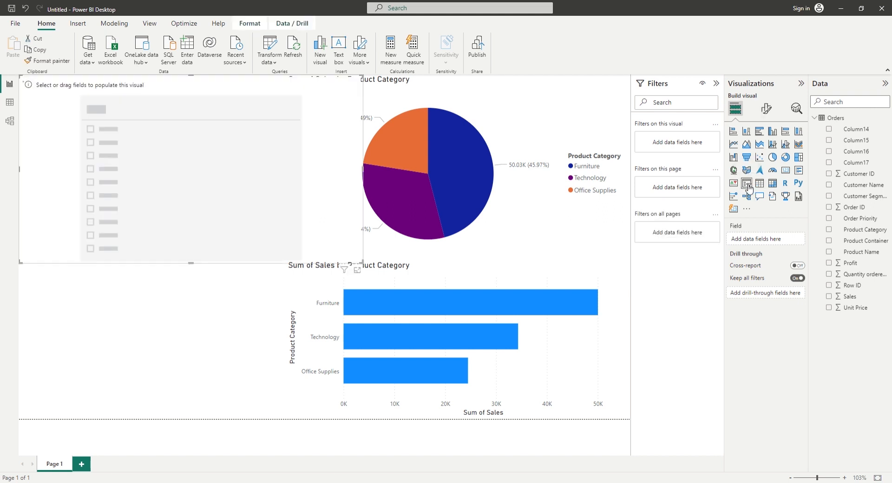
drag(369, 269, 285, 245)
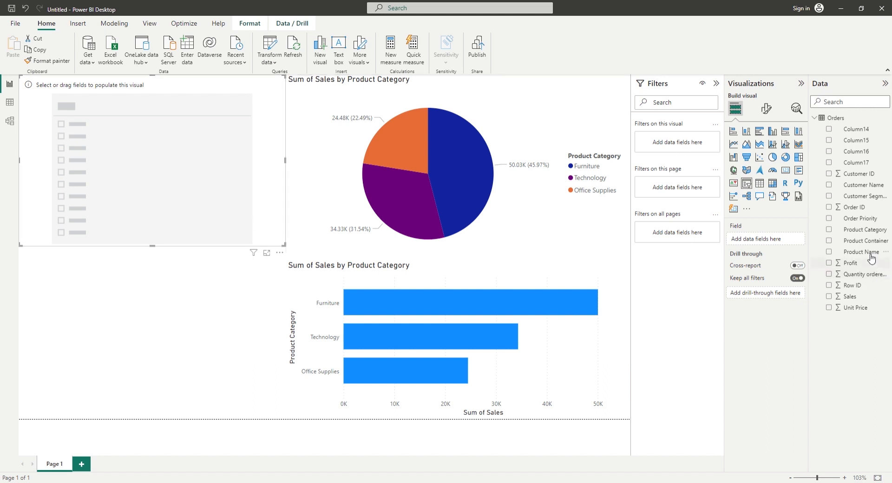
click(830, 230)
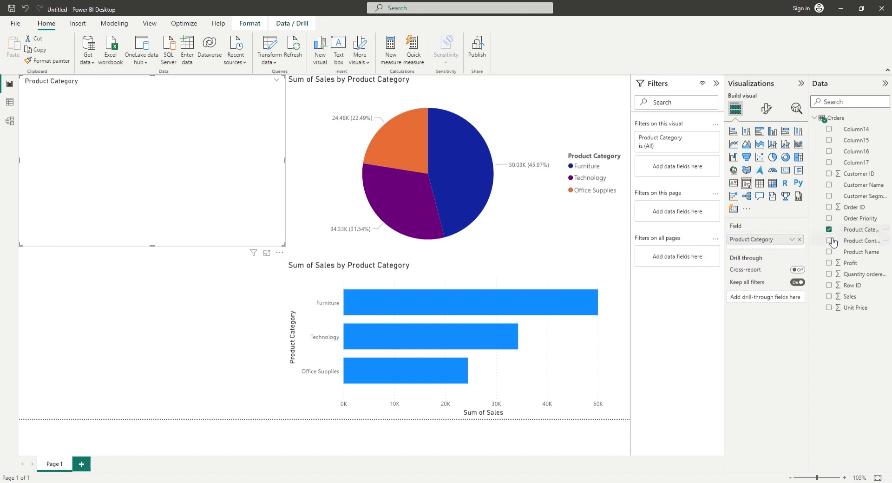
click(829, 297)
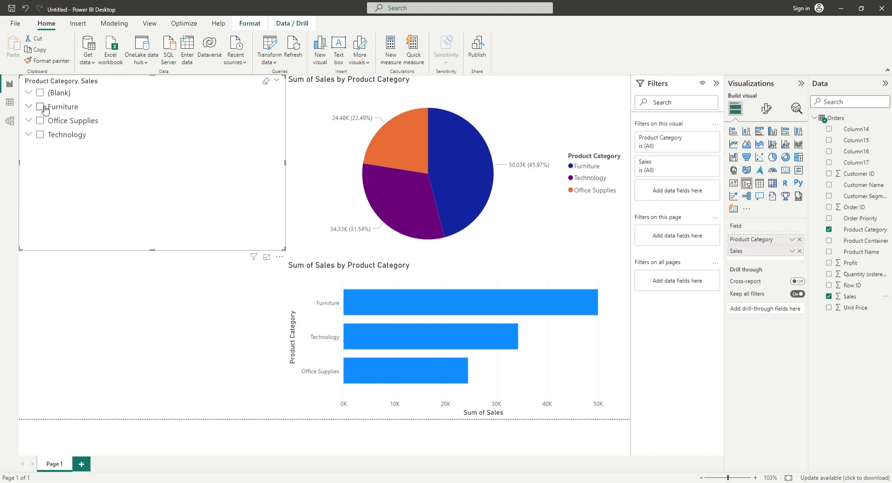
click(44, 108)
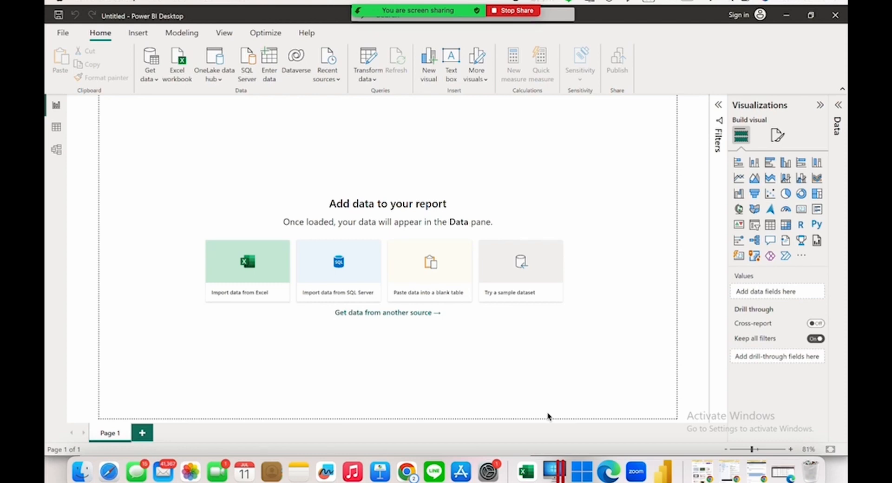
- In a new report, open the SuperStoreUS-2015 (1) Excel workbook from Downloads as the data source
click(250, 261)
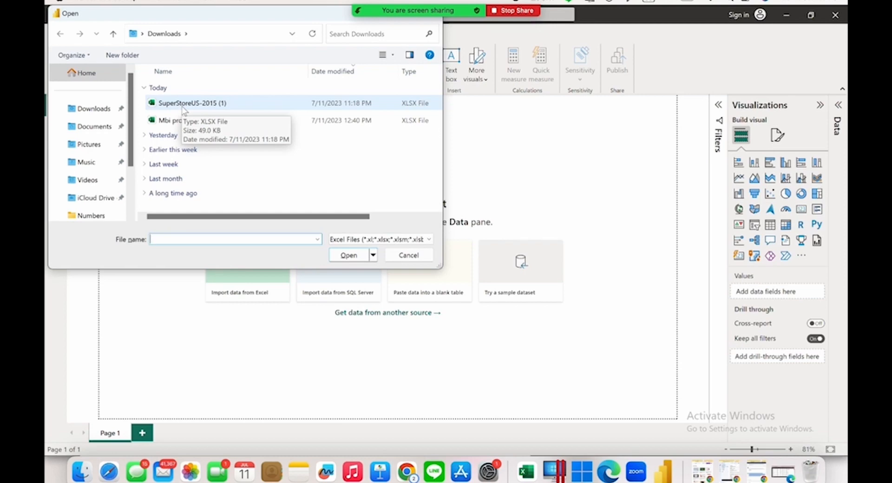
click(185, 110)
click(352, 259)
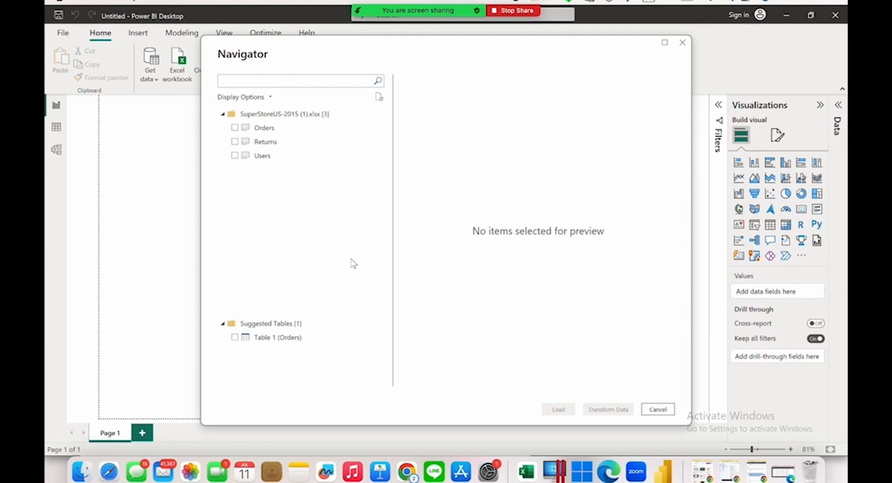
- Choose the Orders sheet, open it in Power Query Editor, and apply the query to load it into the report
click(235, 129)
click(234, 129)
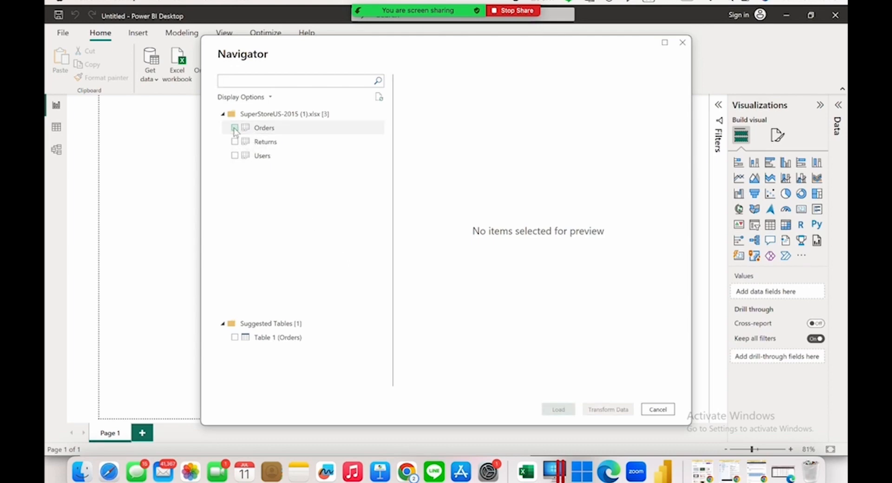
click(255, 130)
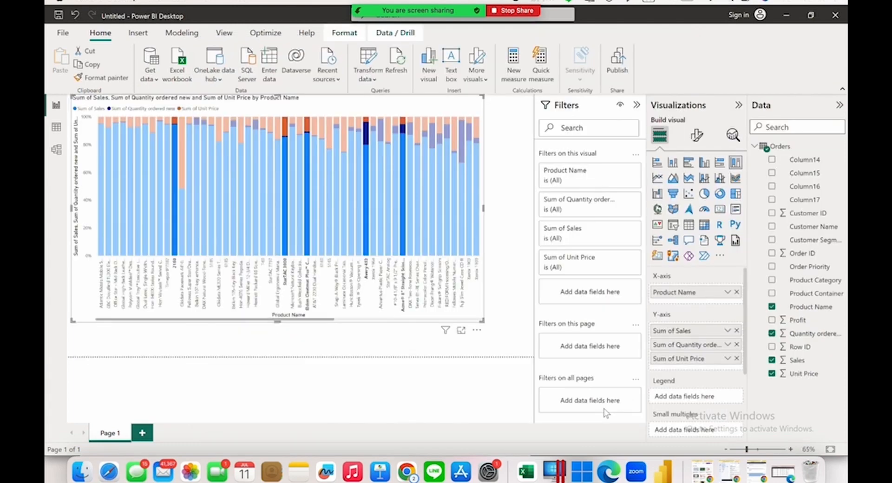
key(alt)
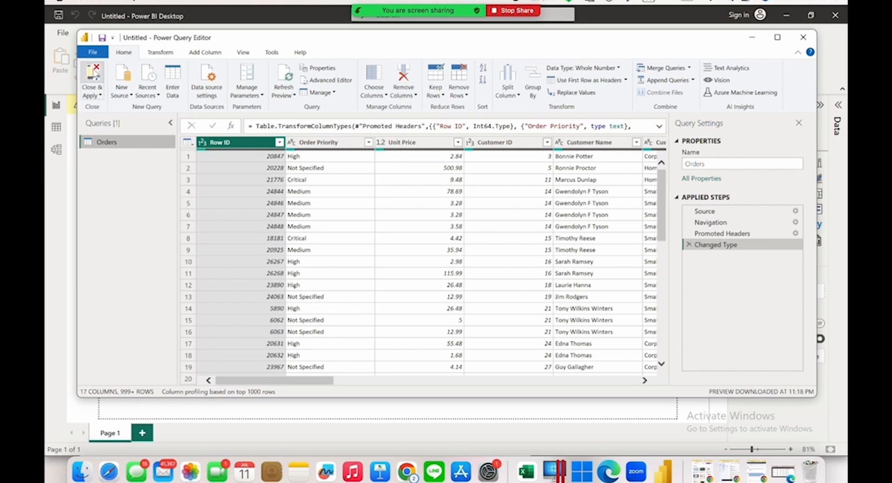
click(93, 74)
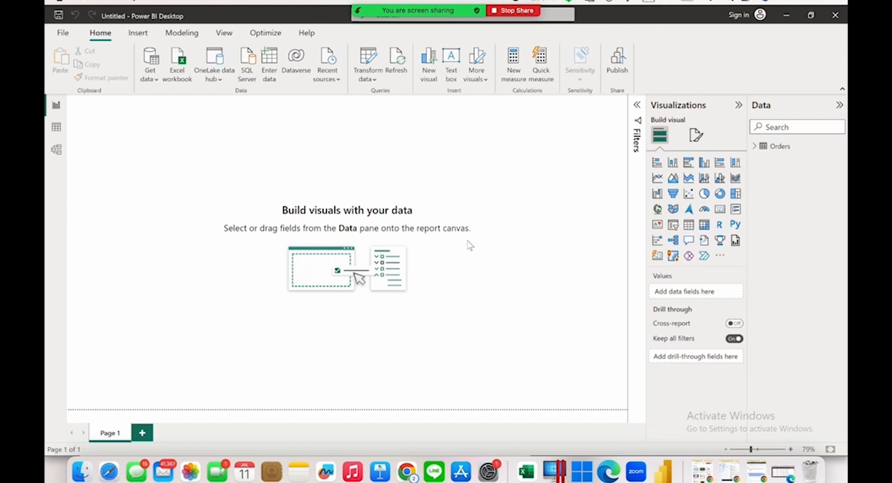
- Insert a 100% stacked column chart enlarged to the full page height, with Sales from the Orders table on its Y-axis
click(734, 162)
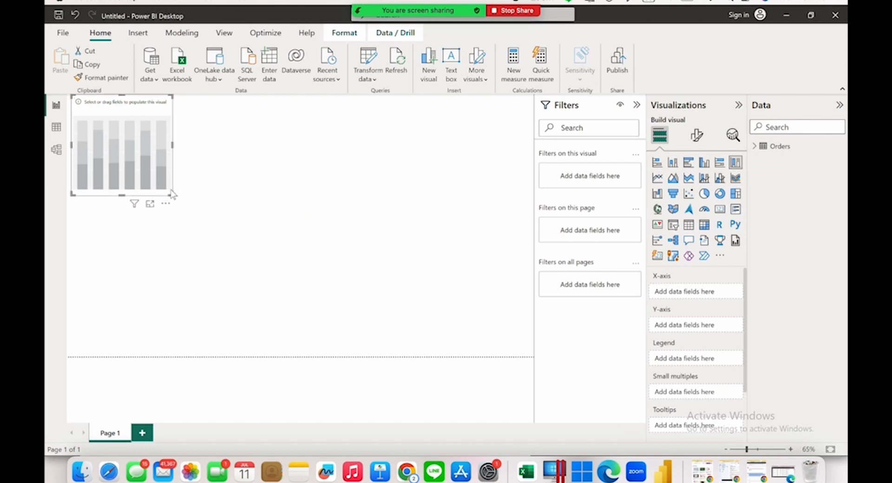
drag(172, 194, 286, 309)
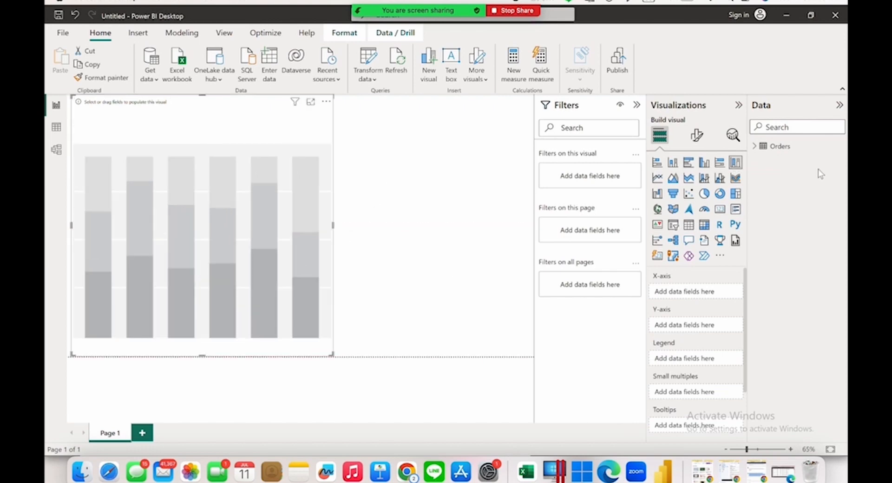
click(755, 148)
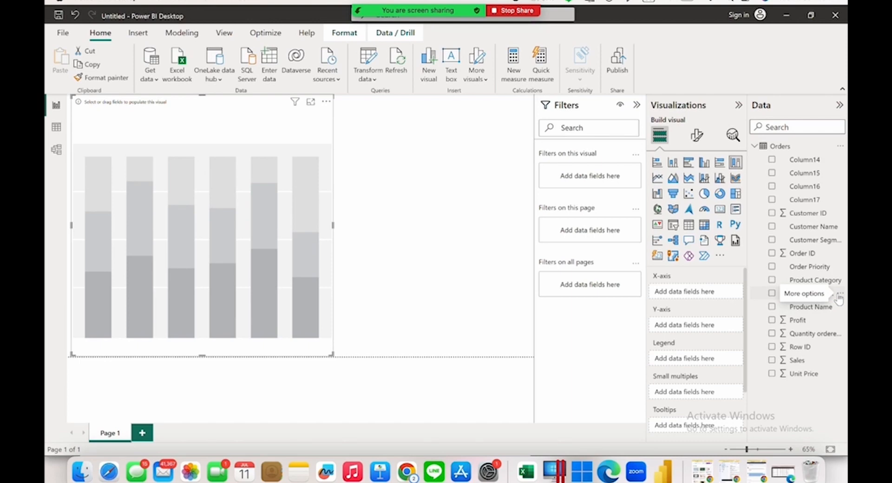
click(772, 360)
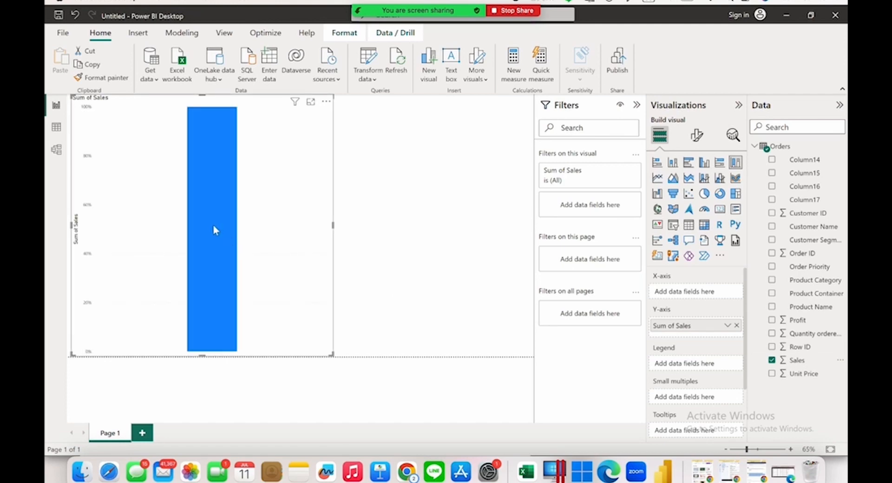
mouse_move(212, 230)
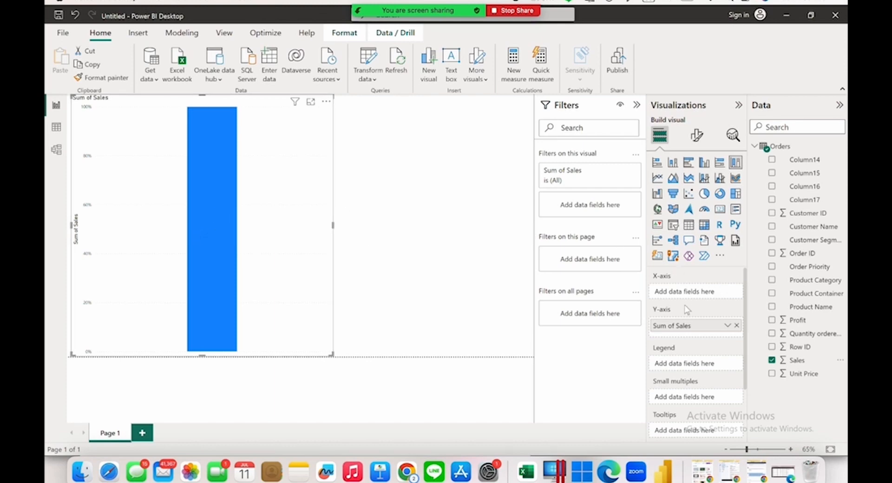
- Add Quantity ordered new, Unit Price and Order ID to the chart's Y-axis and Product Name to its X-axis, and widen the chart
click(772, 335)
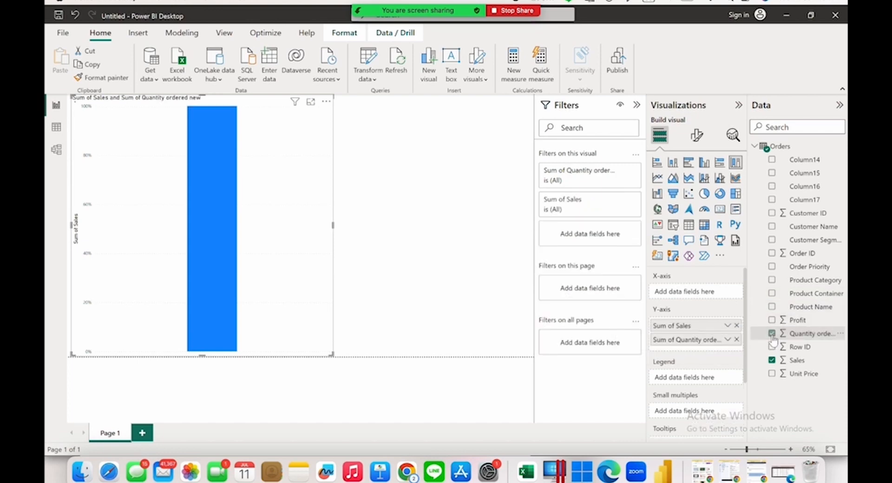
click(772, 374)
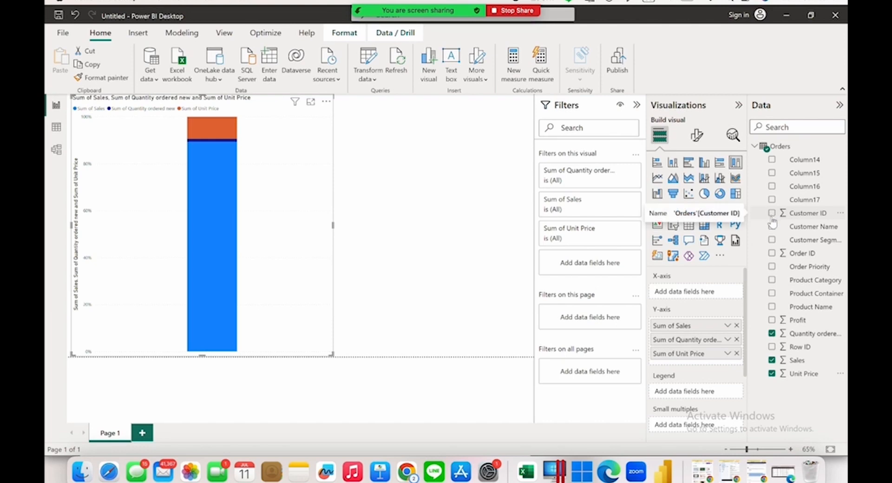
click(771, 254)
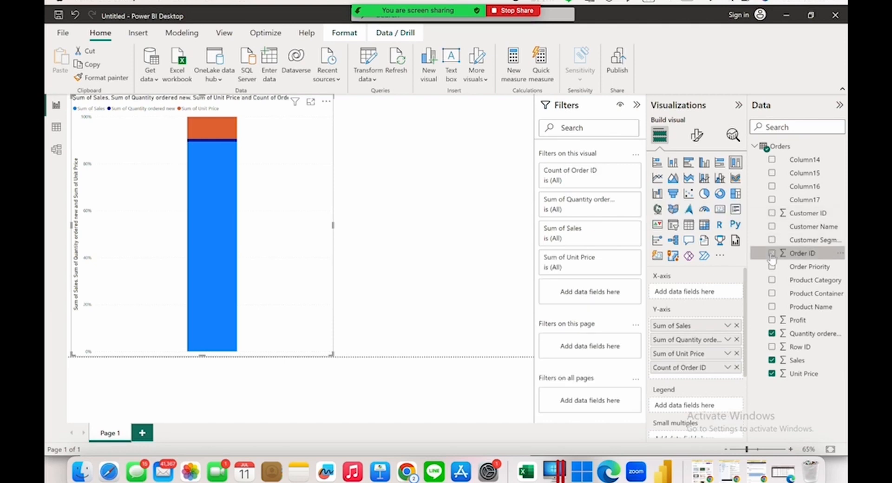
click(771, 308)
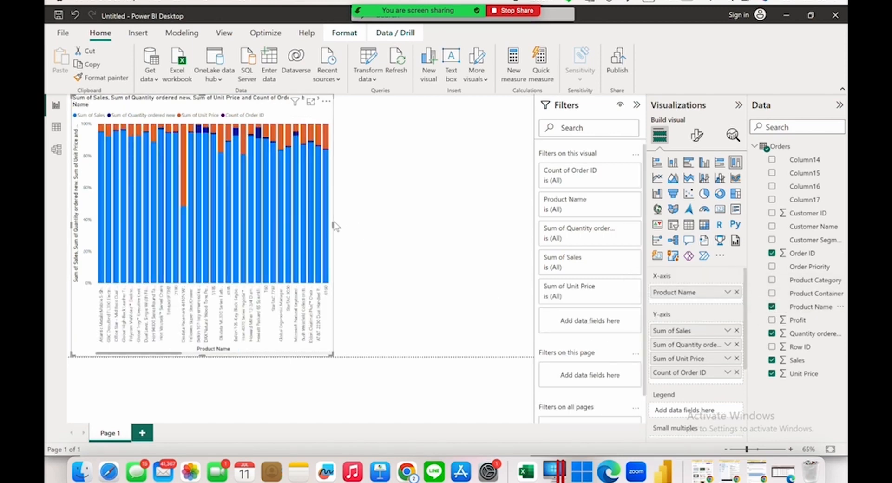
drag(333, 227, 433, 226)
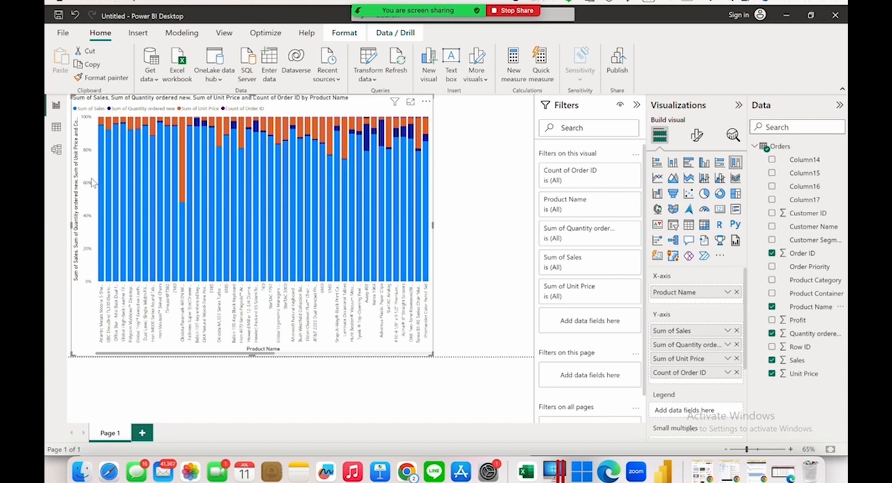
- Highlight the Hon 94000 Series Round Tables and Okidata ML320 Series Turbo columns together and inspect their values
click(154, 176)
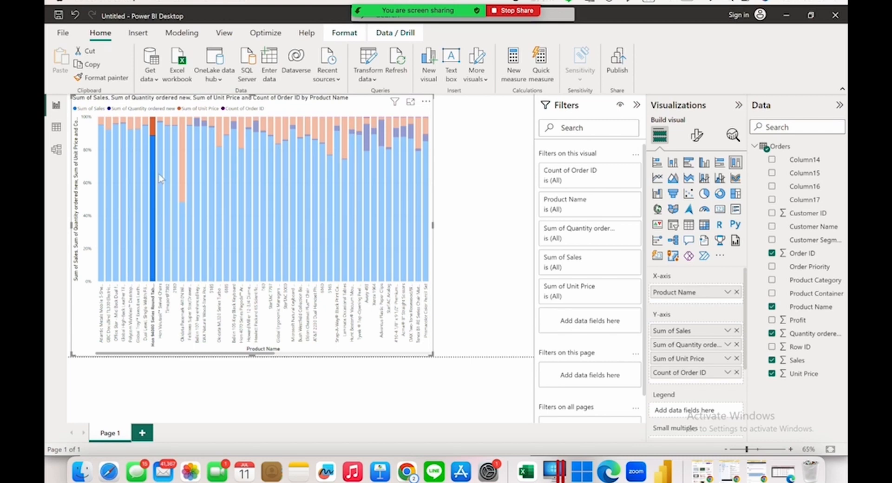
mouse_move(152, 175)
mouse_move(153, 128)
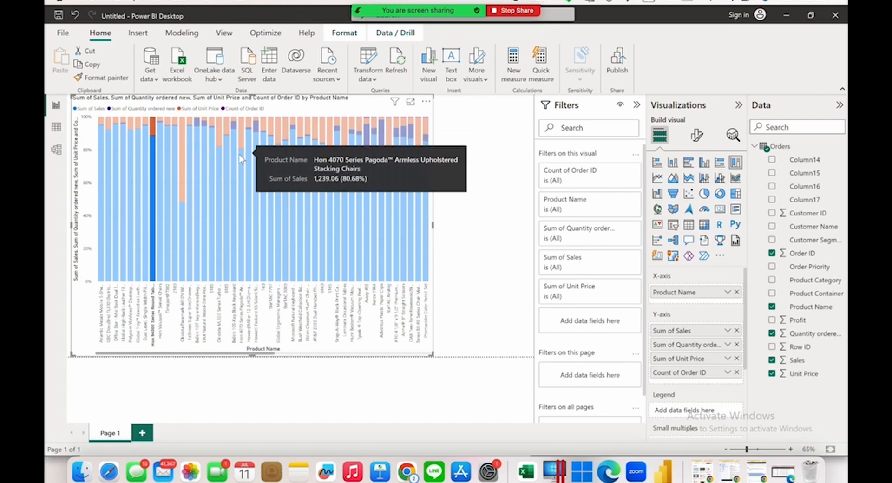
ctrl+click(221, 169)
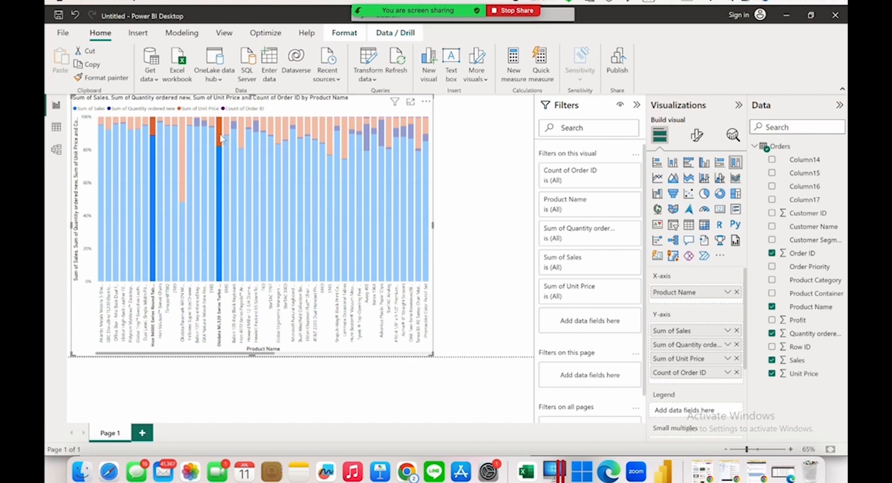
mouse_move(221, 138)
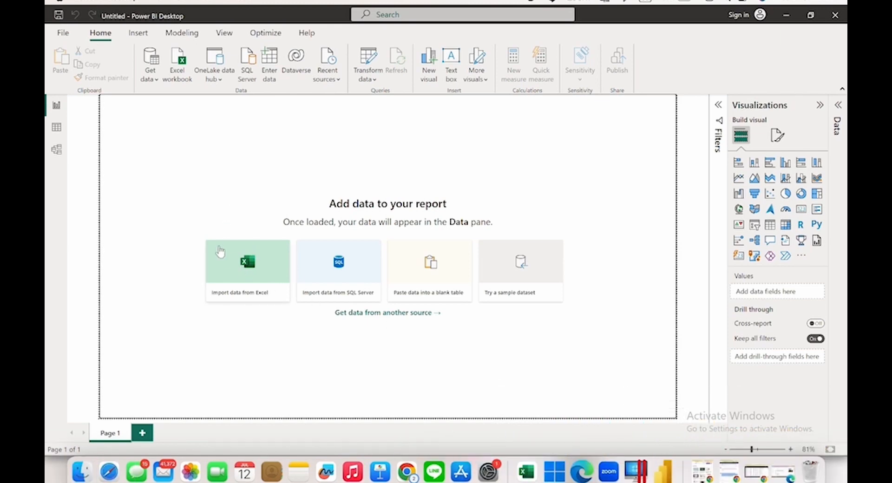
- In a new blank report, connect to the SuperStoreUS-2015 (1) Excel workbook and open its Orders sheet in Power Query Editor
click(240, 261)
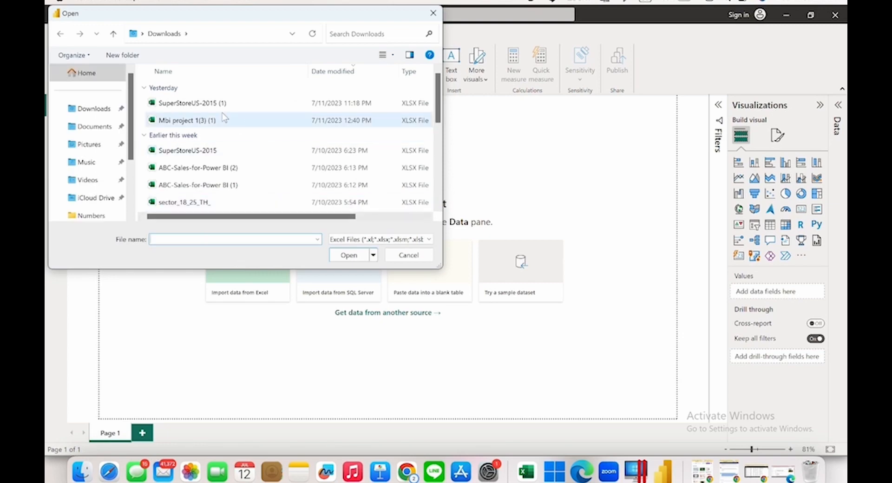
double_click(207, 106)
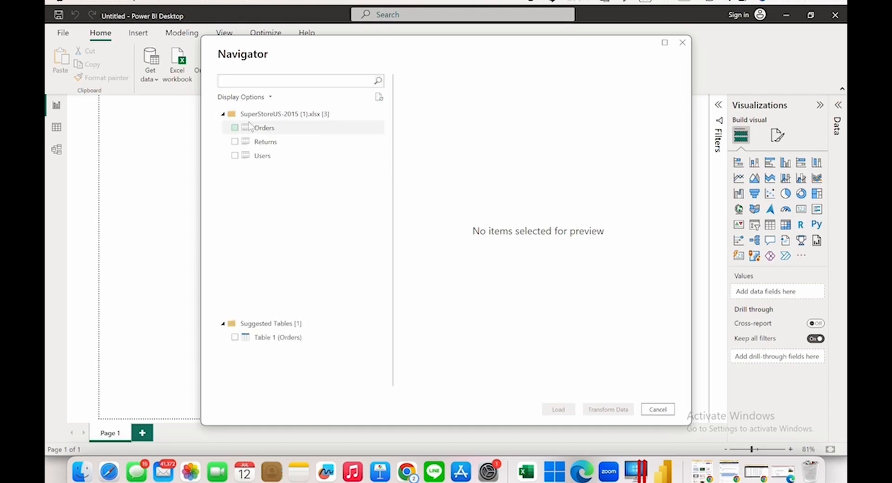
click(236, 128)
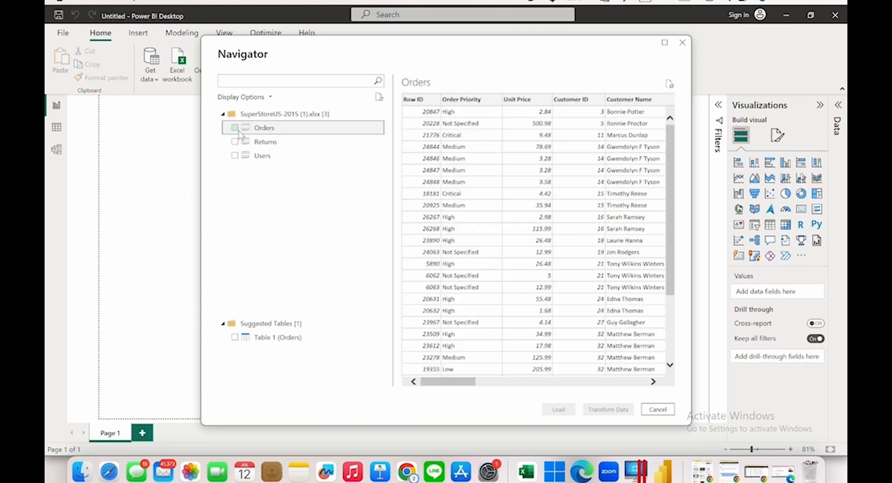
click(235, 128)
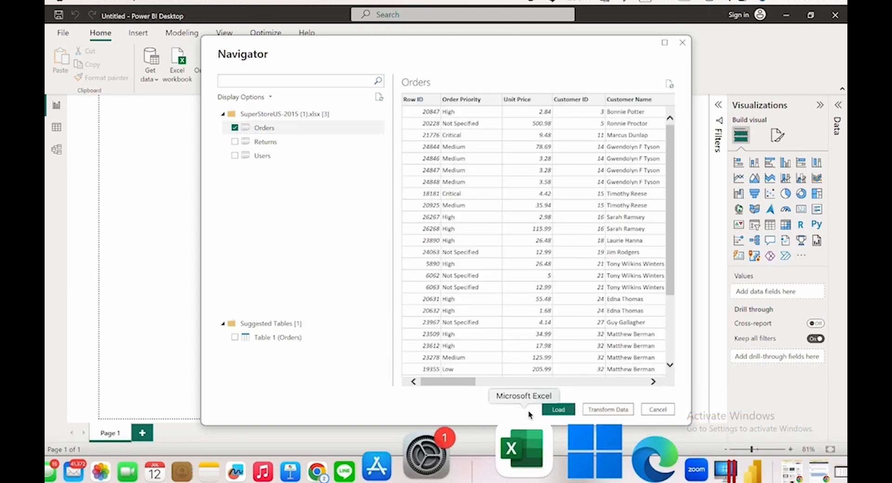
drag(474, 382, 553, 388)
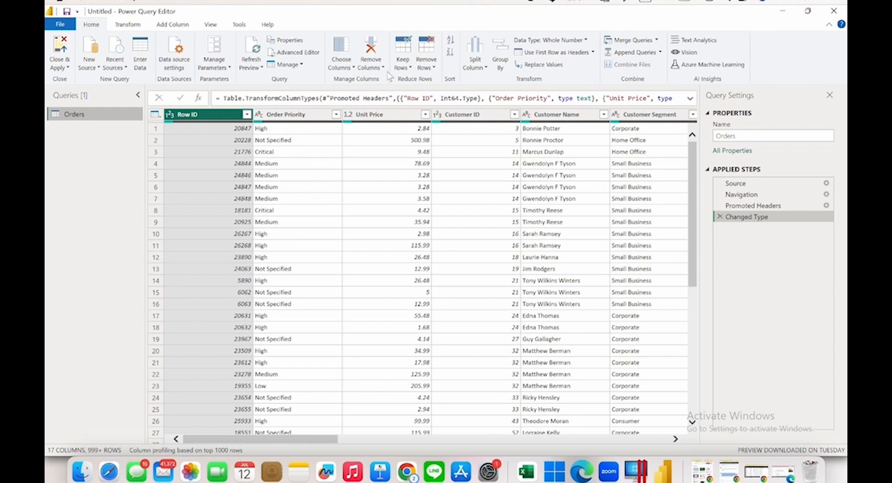
- Remove the Row ID, Customer Name and Product Name columns from the Orders query
click(375, 50)
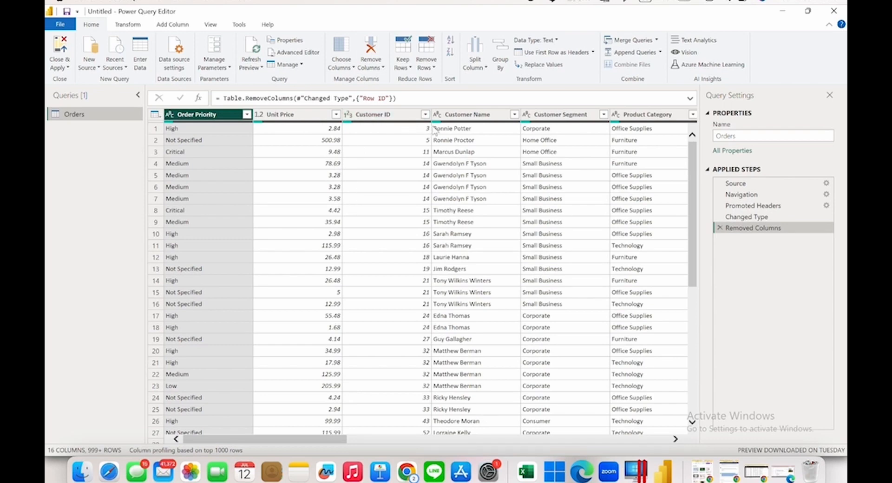
right_click(478, 116)
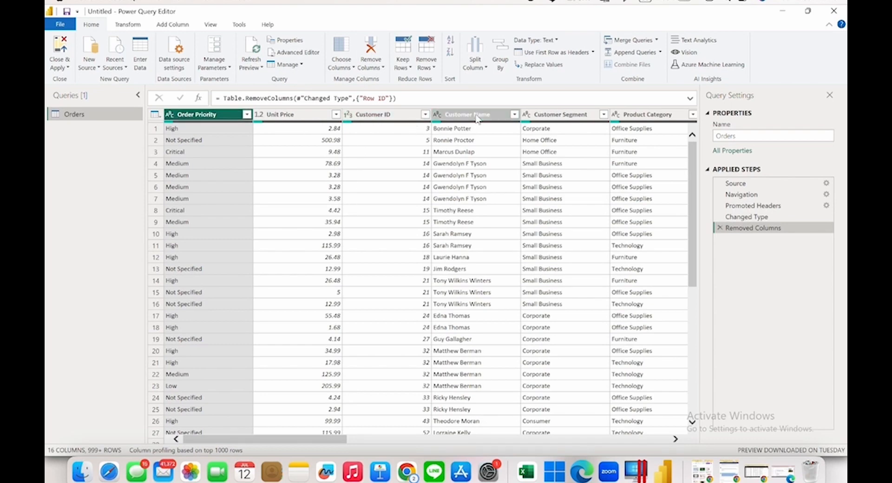
click(491, 133)
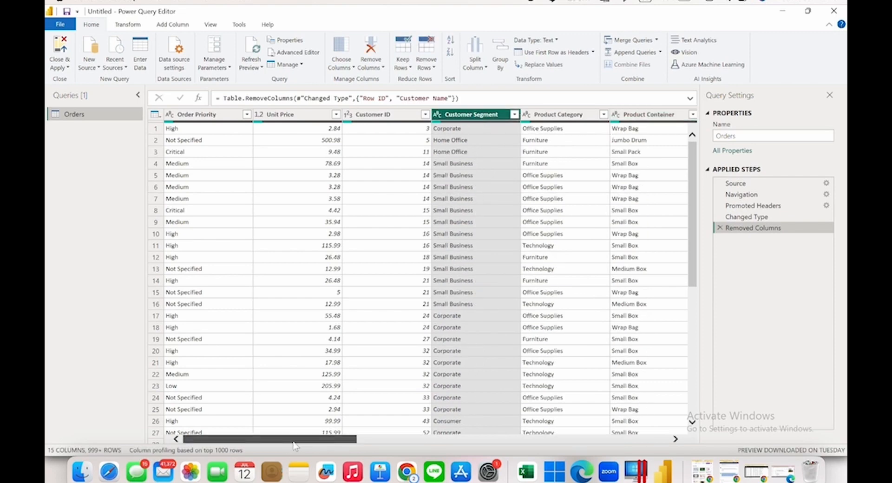
drag(294, 441, 421, 441)
click(398, 122)
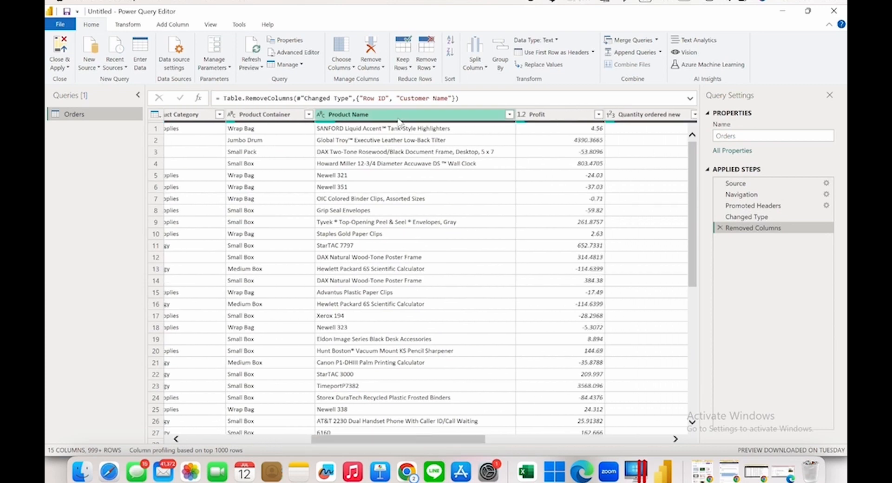
right_click(398, 122)
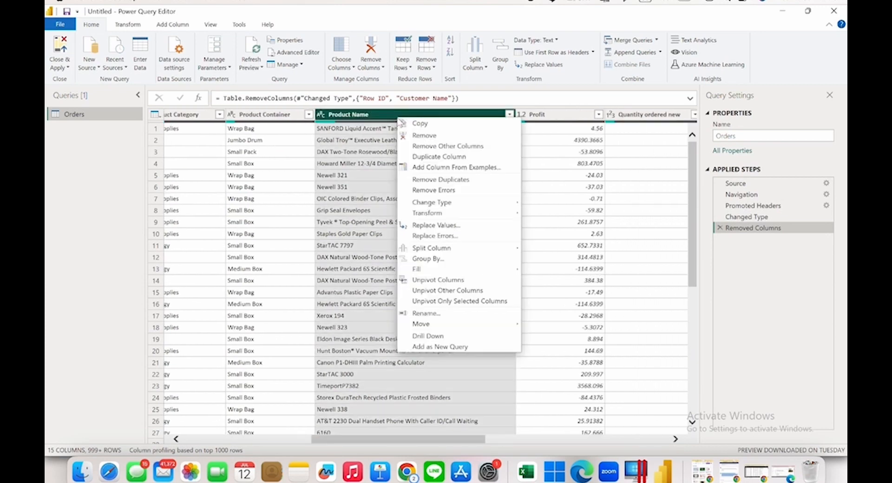
click(413, 134)
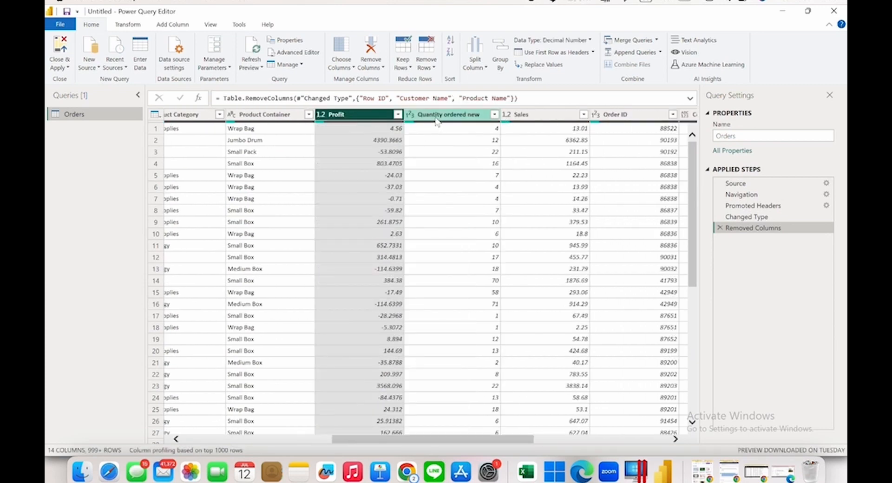
- Remove the Profit and Order ID columns and the empty Column14 through Column17 from the Orders query
click(370, 49)
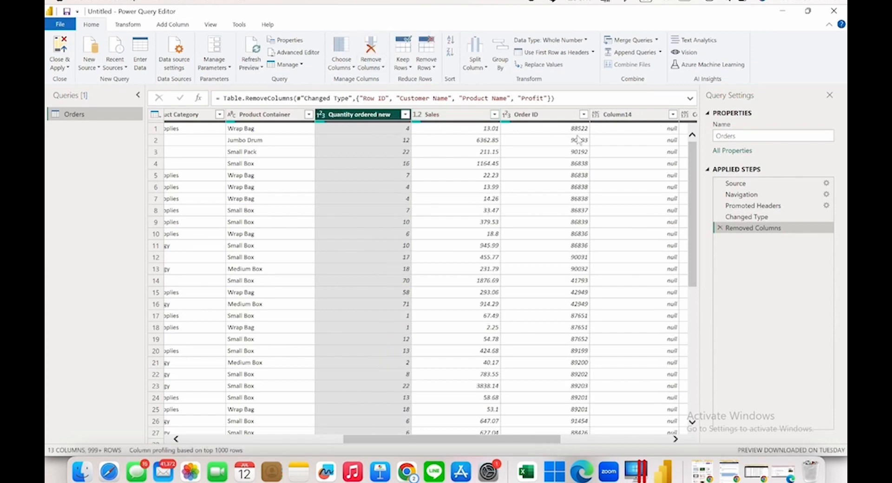
right_click(564, 116)
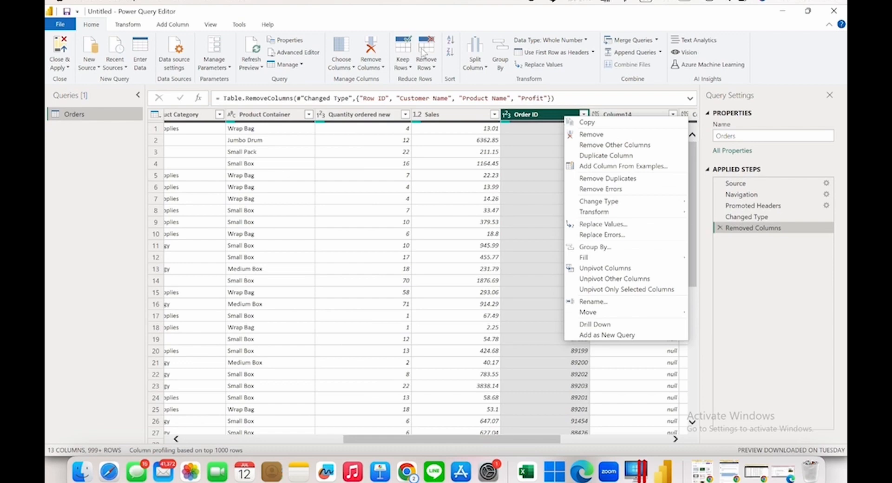
click(370, 51)
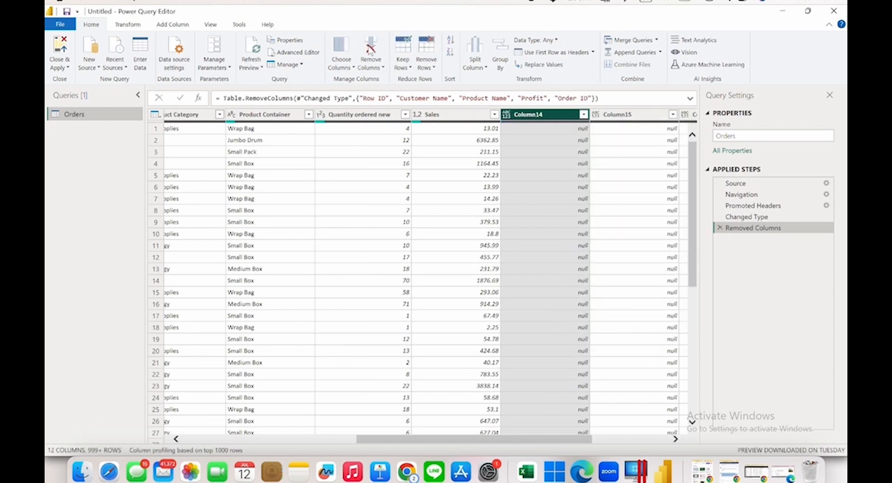
click(370, 50)
click(370, 50)
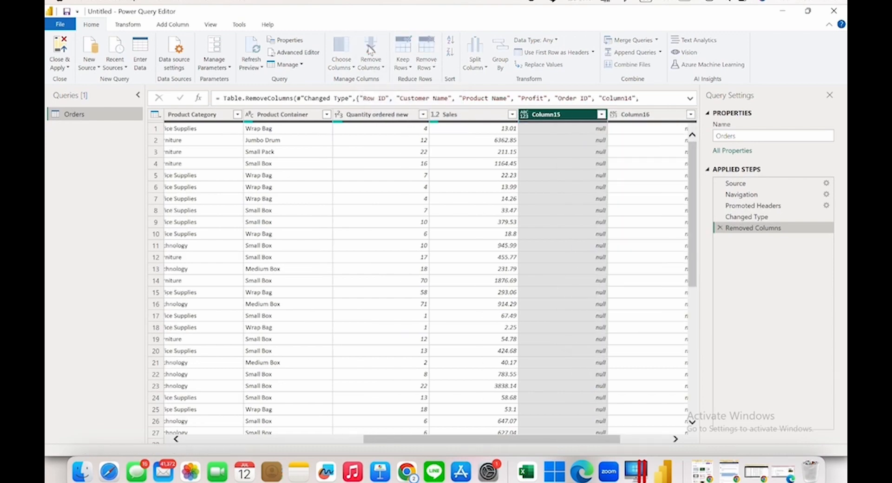
click(370, 50)
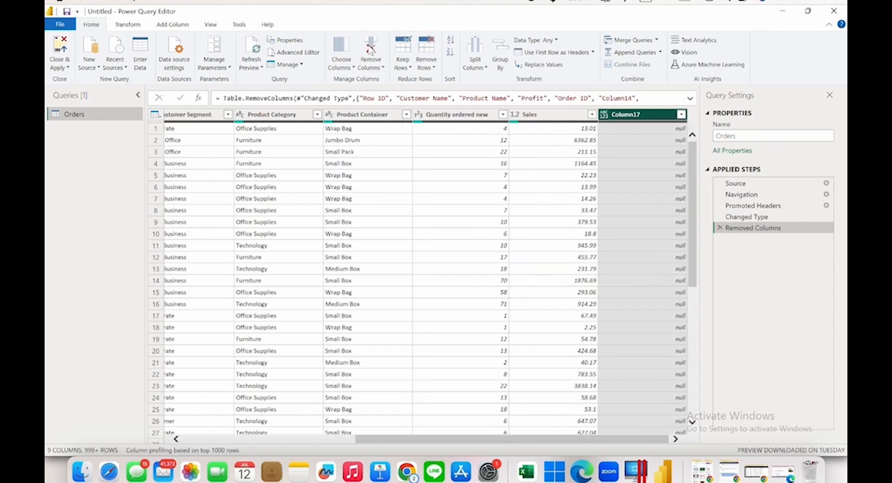
click(370, 50)
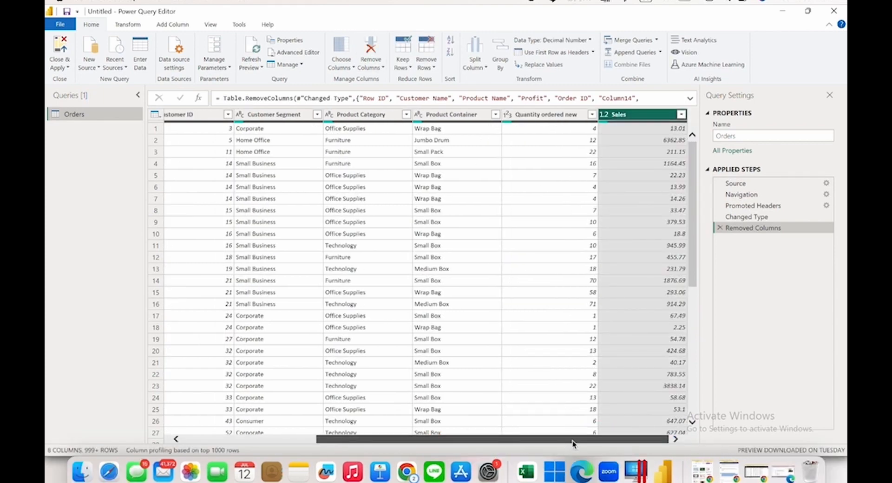
- Apply the query changes to the report and check the loaded Orders table in Data view before returning to Report view
drag(573, 443, 403, 447)
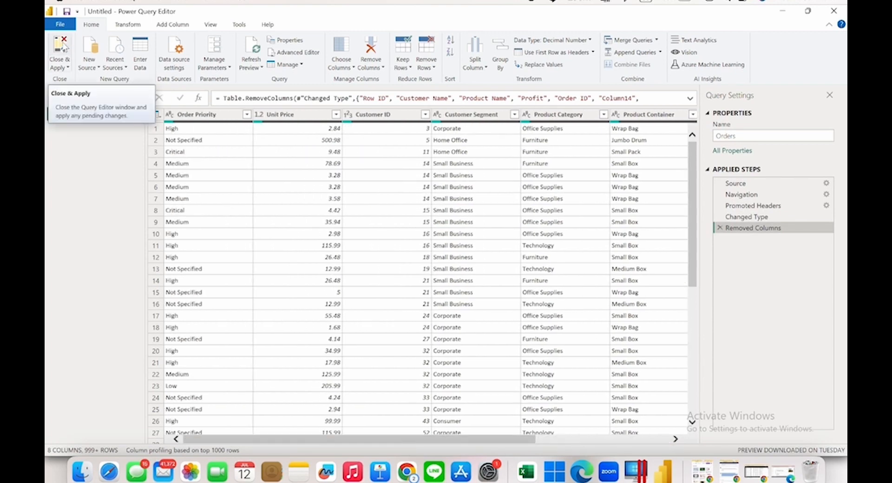
click(65, 47)
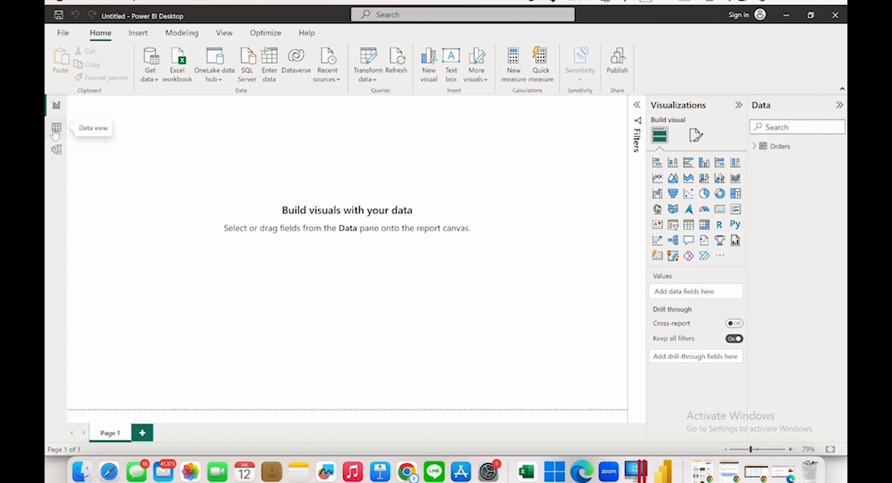
click(56, 132)
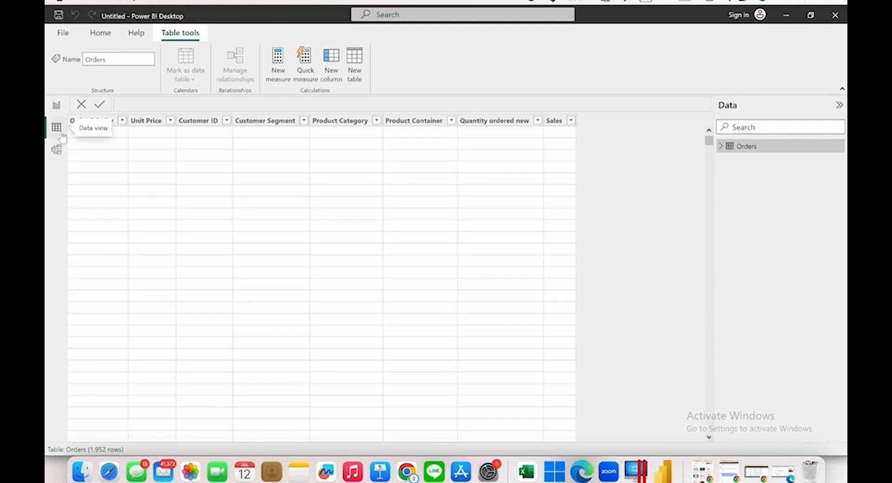
click(57, 106)
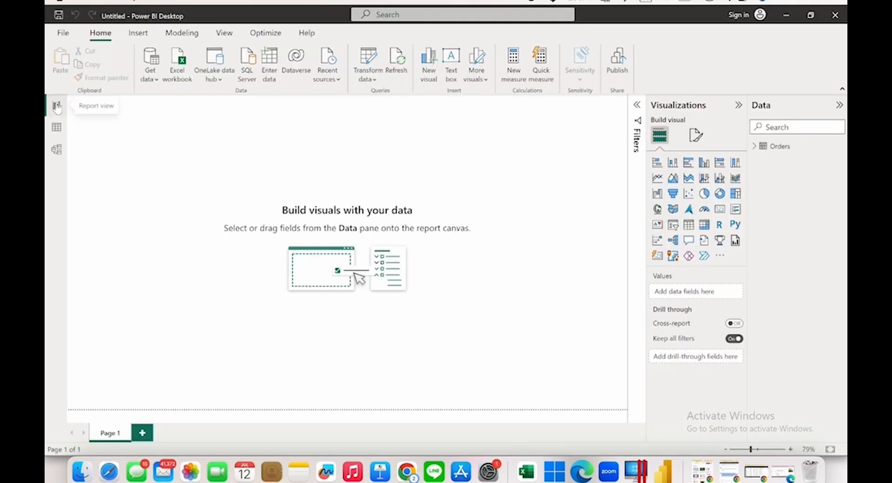
- Add a 100% stacked bar chart using all eight fields of the Orders table and enlarge it on the page
click(719, 162)
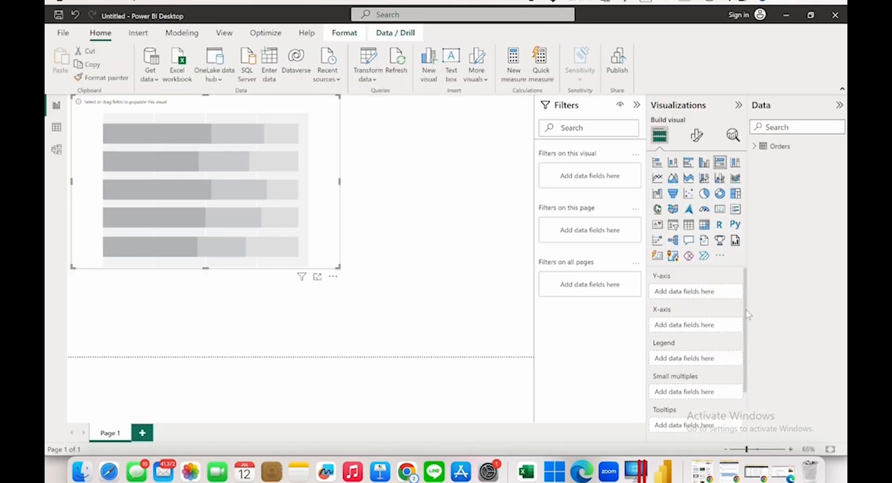
click(754, 147)
click(772, 159)
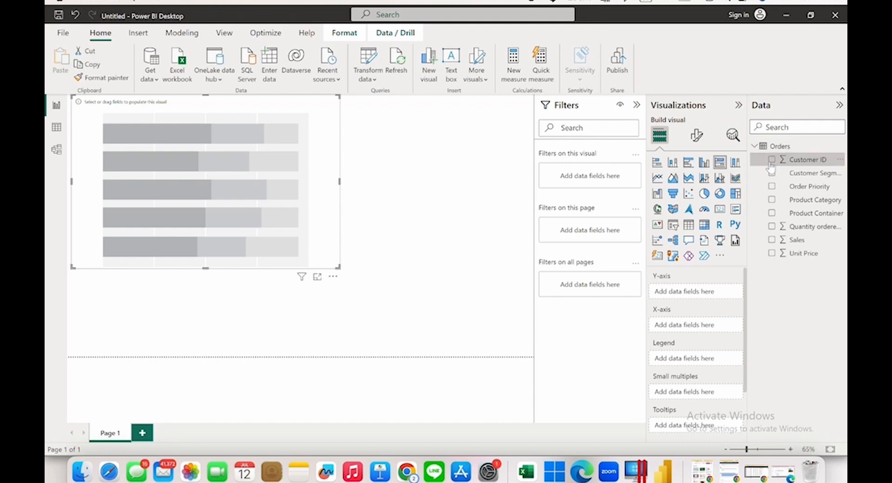
click(772, 173)
click(772, 186)
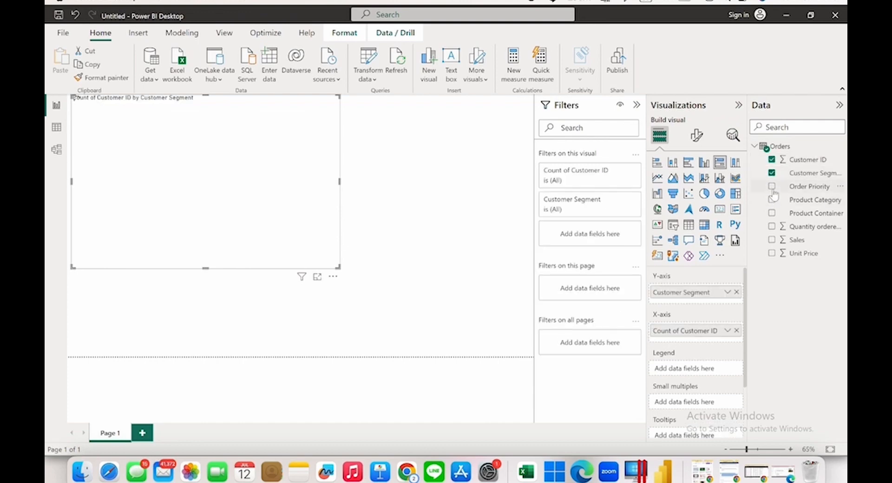
click(772, 199)
click(771, 213)
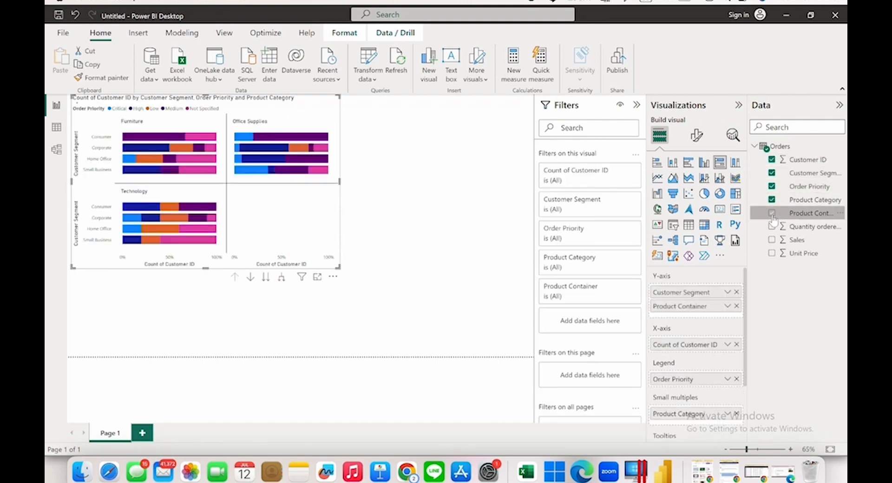
click(771, 226)
click(771, 240)
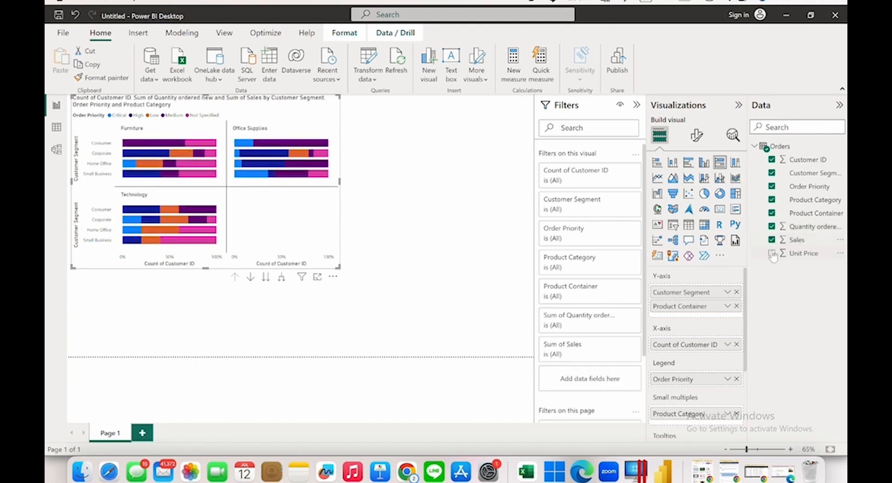
click(771, 254)
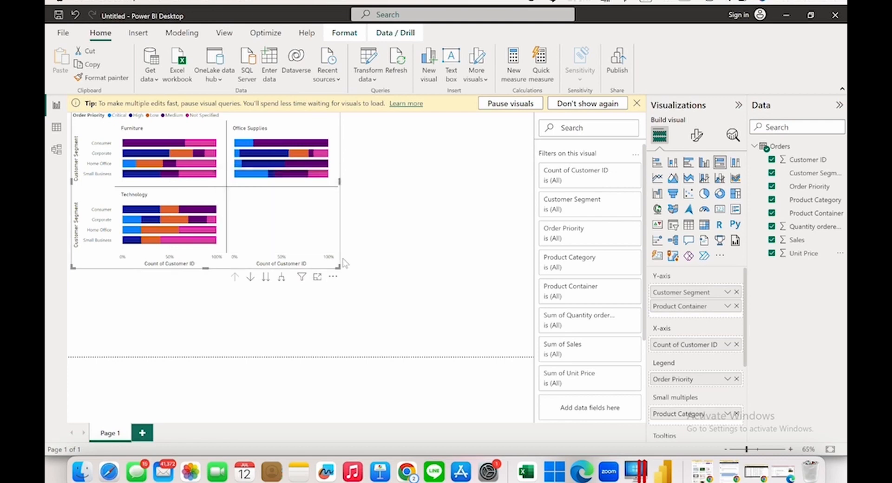
drag(338, 270, 487, 341)
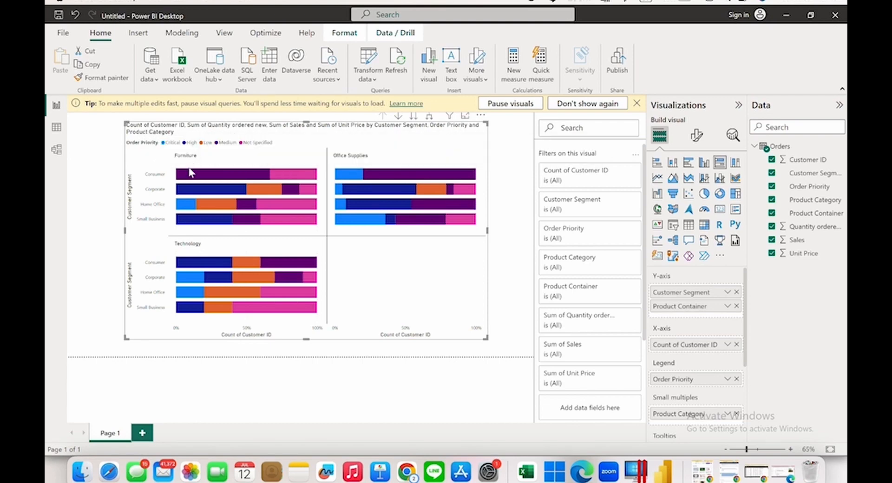
mouse_move(195, 177)
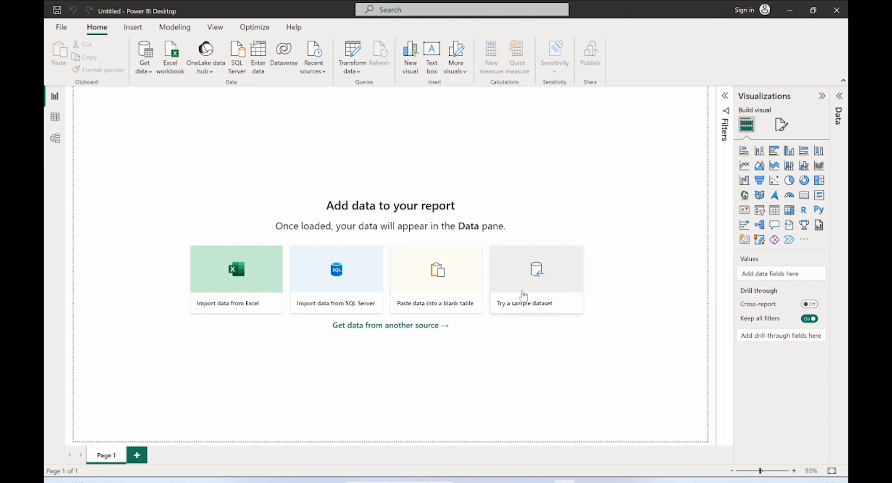
- In a new blank report, load the financials table from the Financial Sample.xlsx sample dataset
click(540, 309)
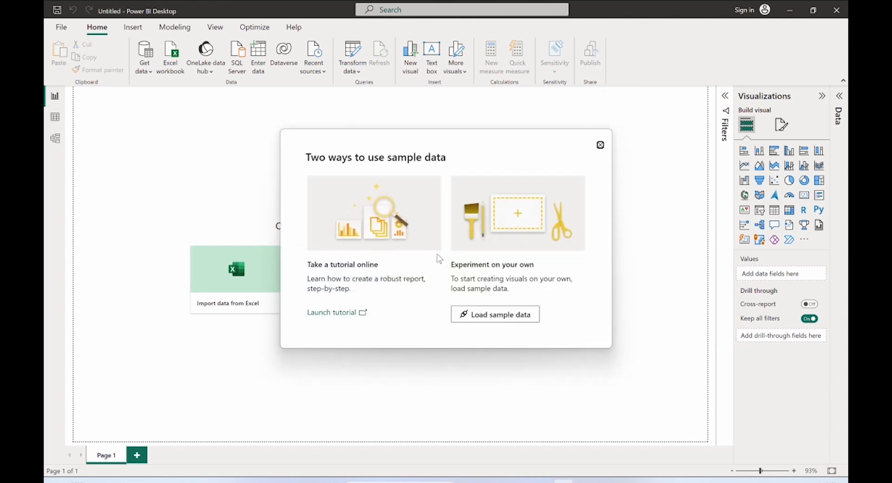
click(522, 320)
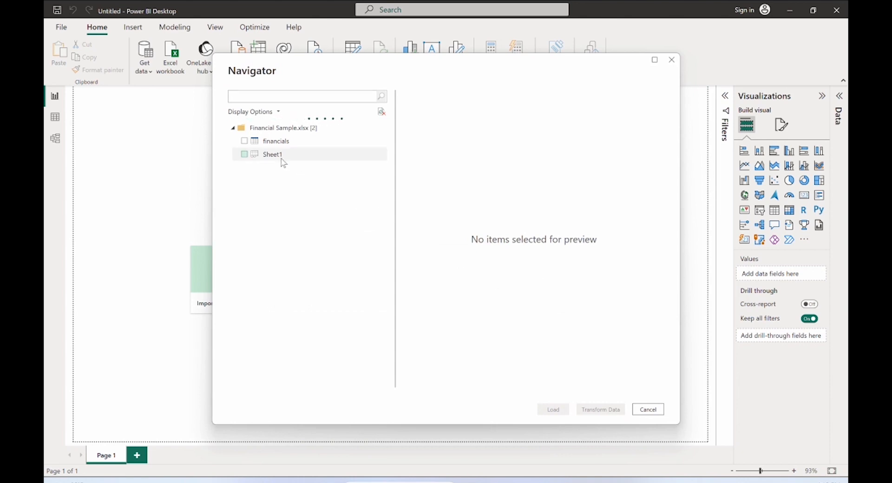
click(244, 141)
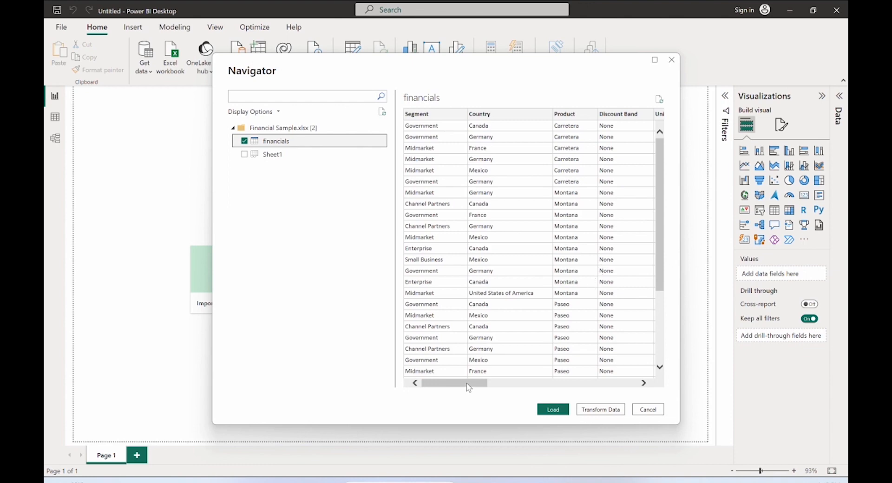
mouse_move(468, 387)
mouse_down()
mouse_move(621, 384)
mouse_move(465, 383)
mouse_up()
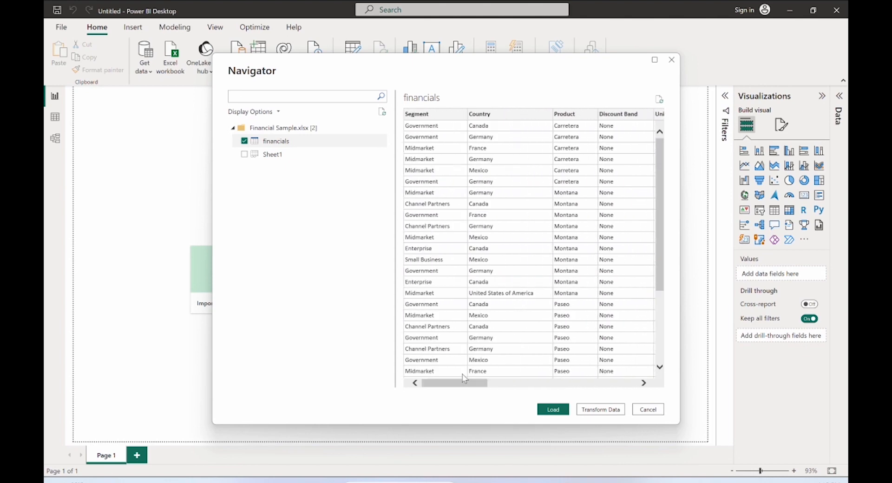
click(559, 409)
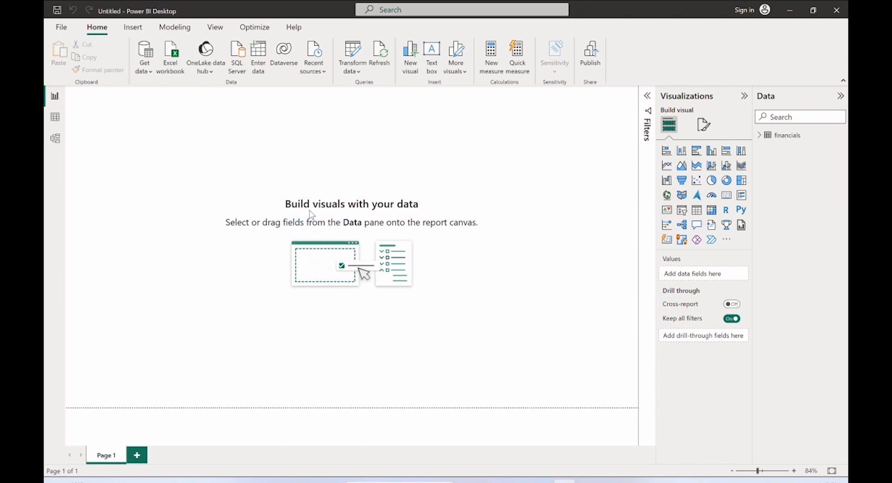
- Check the loaded financials table in Data view and return to Report view
click(55, 117)
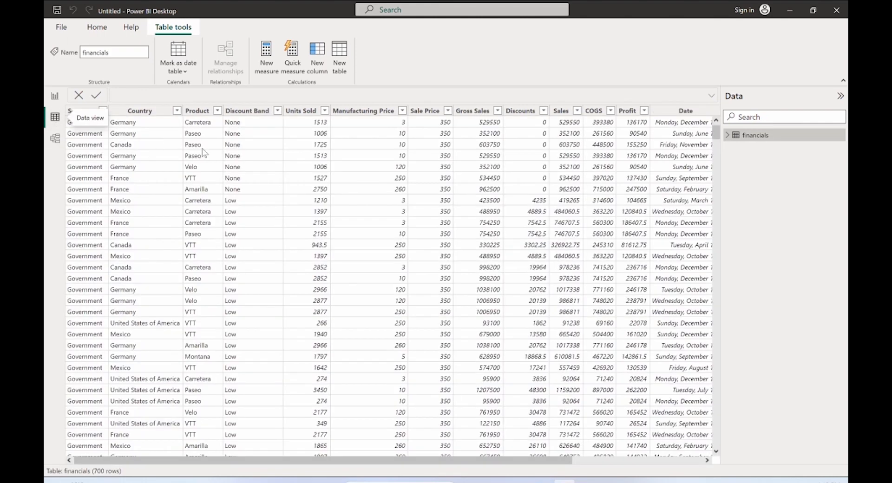
drag(428, 462, 409, 460)
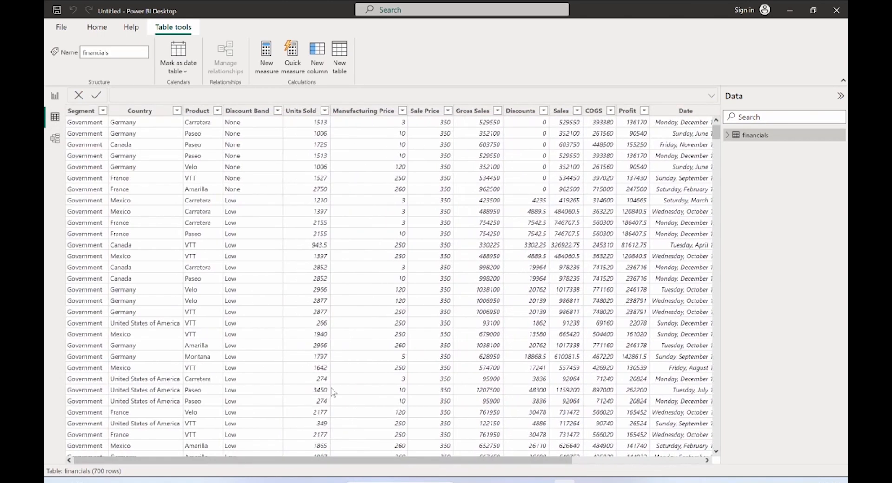
click(55, 96)
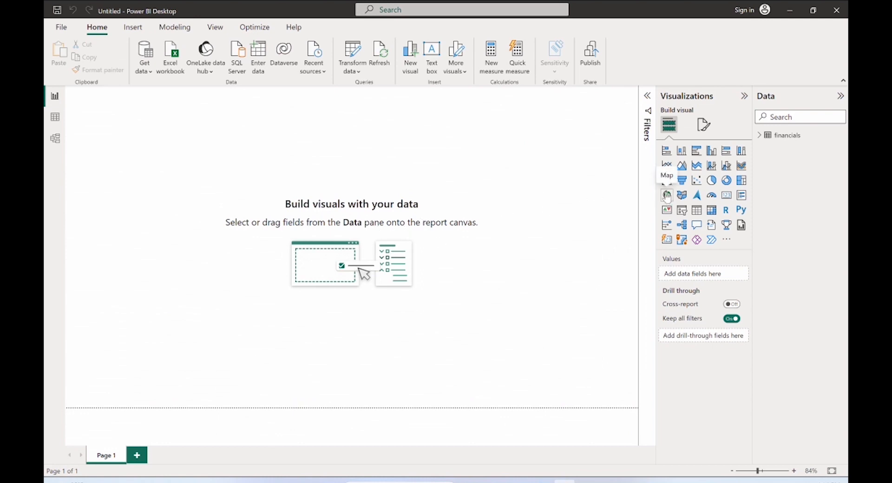
- Add an empty line chart and enlarge it to fill most of the report page
click(667, 165)
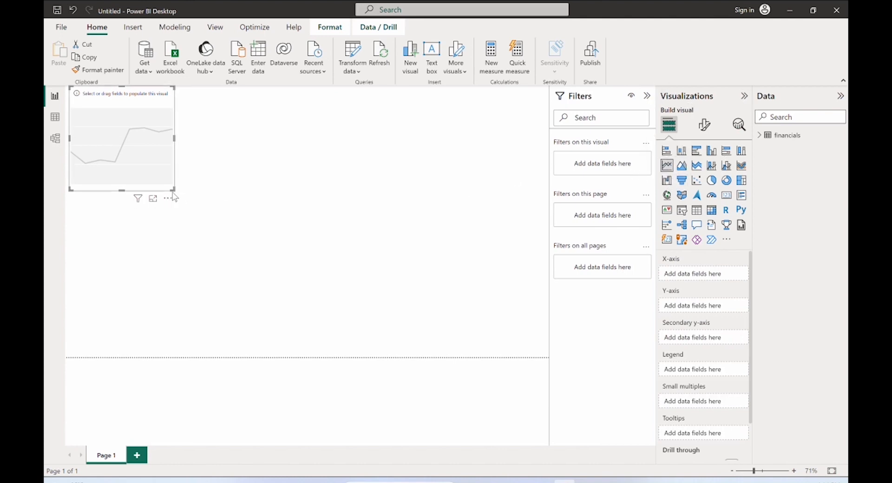
drag(174, 190, 501, 356)
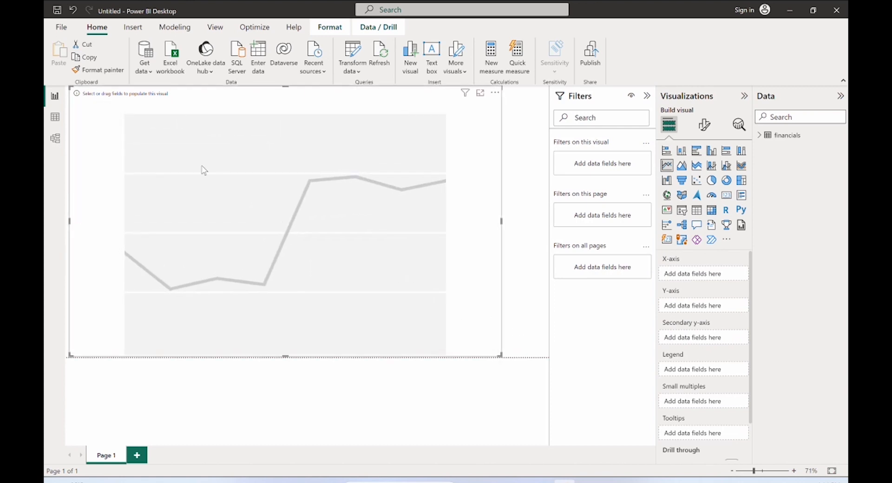
mouse_move(500, 354)
mouse_down()
mouse_move(330, 245)
mouse_move(498, 361)
mouse_move(513, 356)
mouse_up()
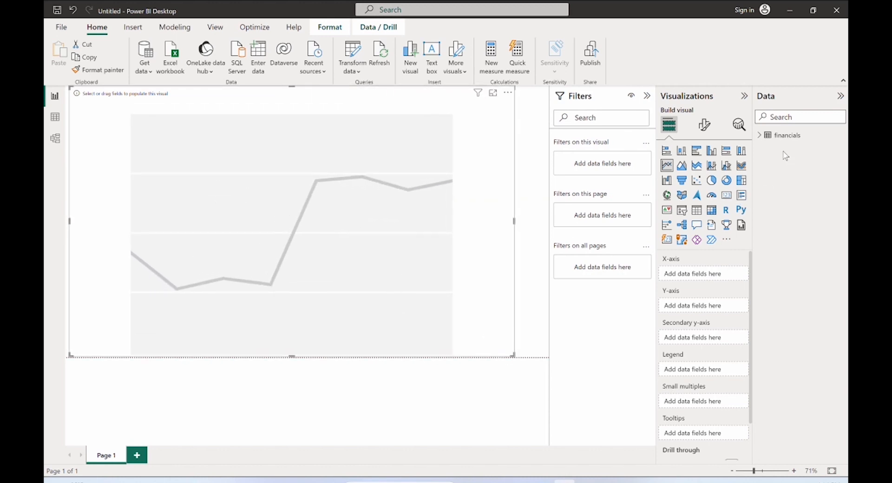
- Plot Profit by Month Name from the financials table in the line chart
click(760, 135)
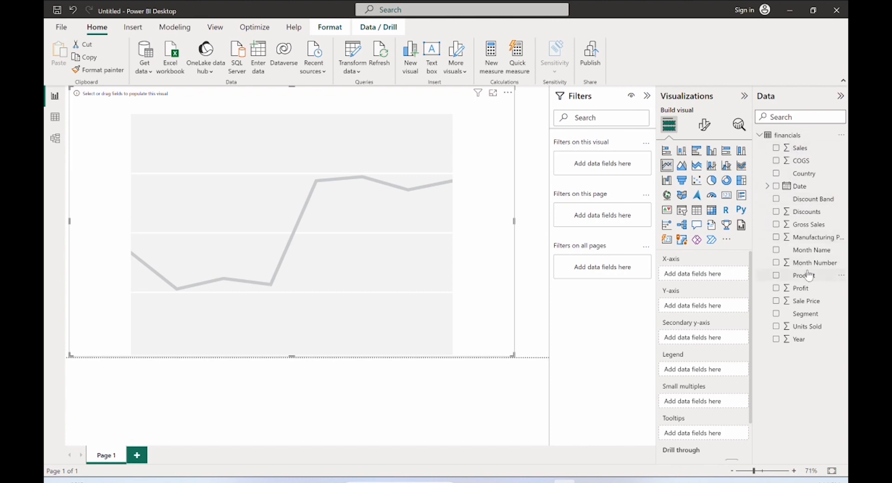
click(777, 251)
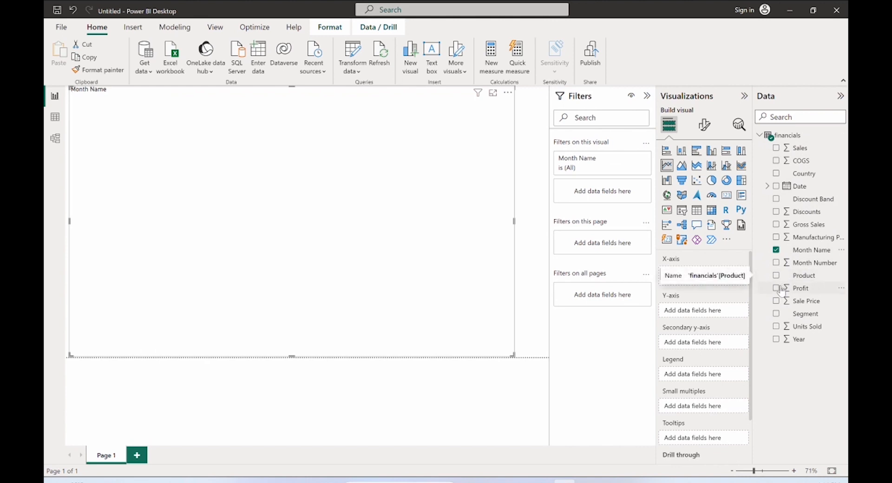
click(775, 288)
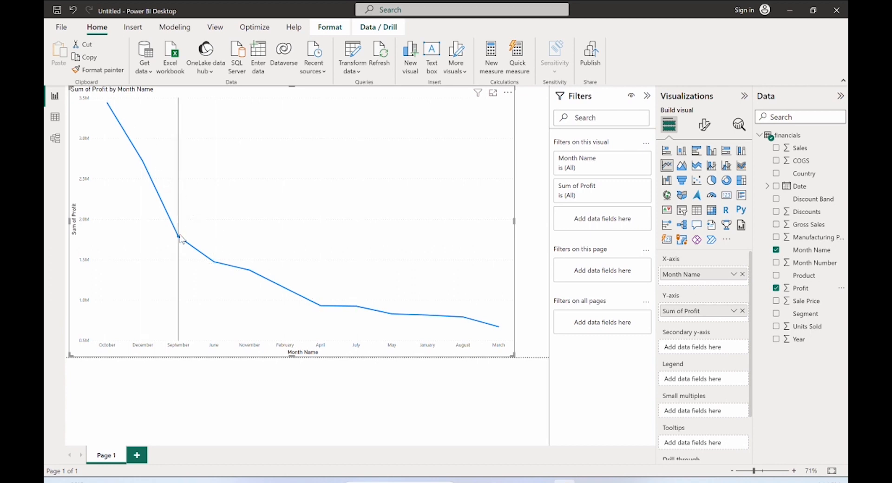
mouse_move(180, 236)
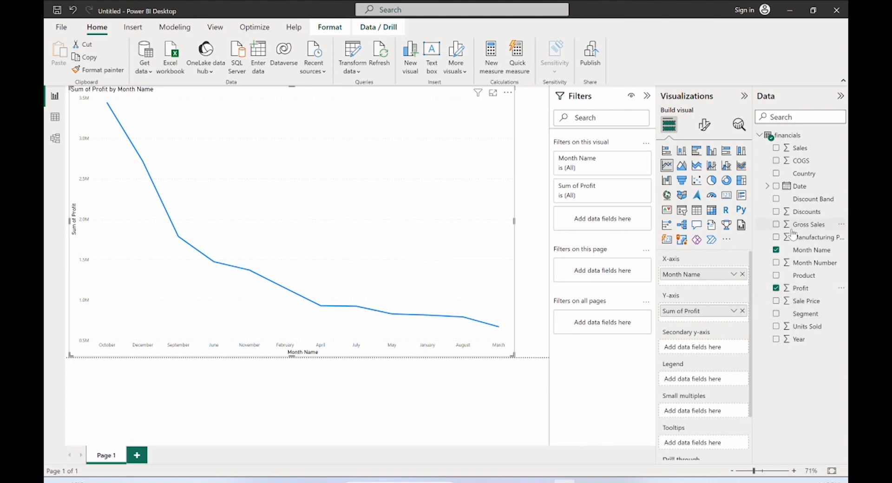
- Add Sales to the line chart and split it into small multiples by Segment
click(775, 148)
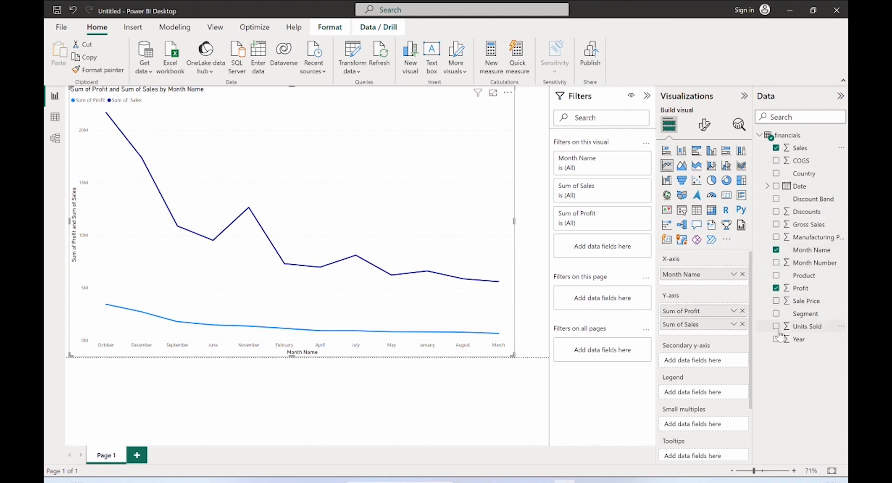
click(776, 314)
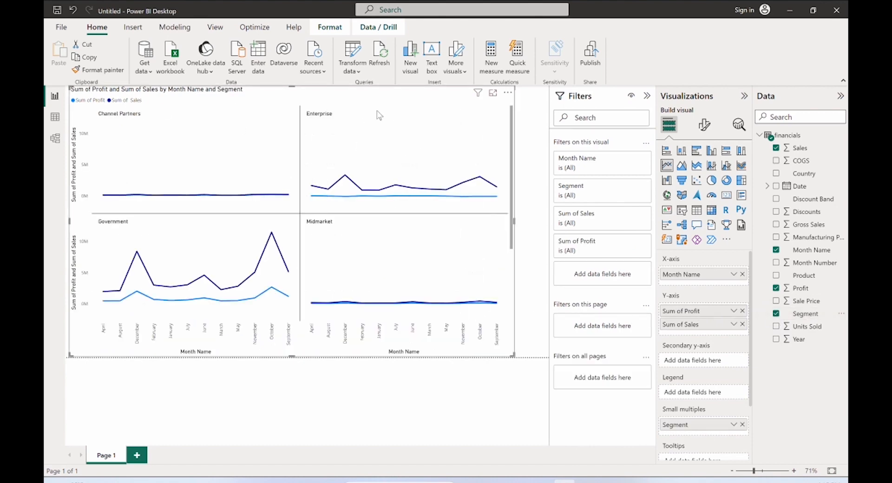
drag(511, 196, 509, 159)
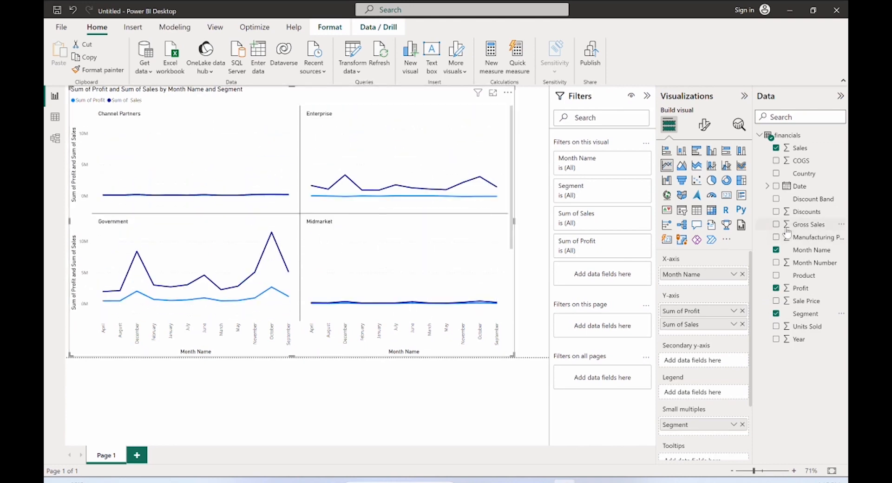
- Replace Month Name with Product on the line chart's X-axis and remove the Segment field
click(775, 250)
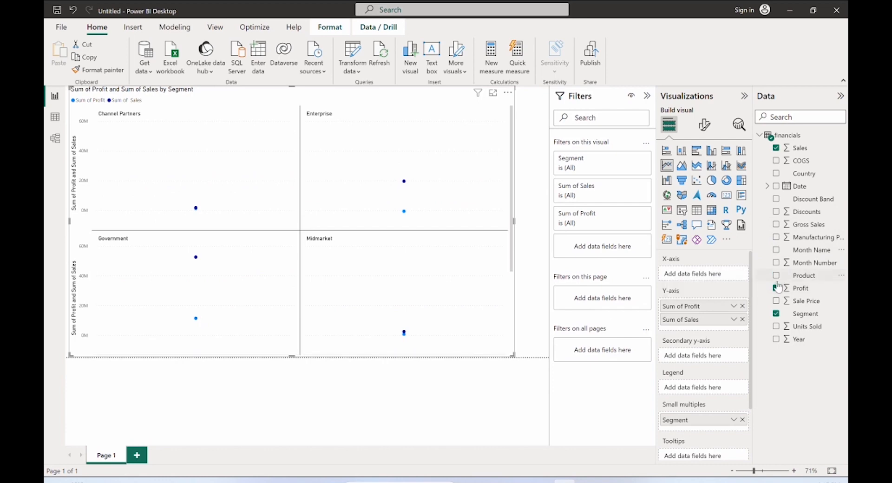
click(775, 275)
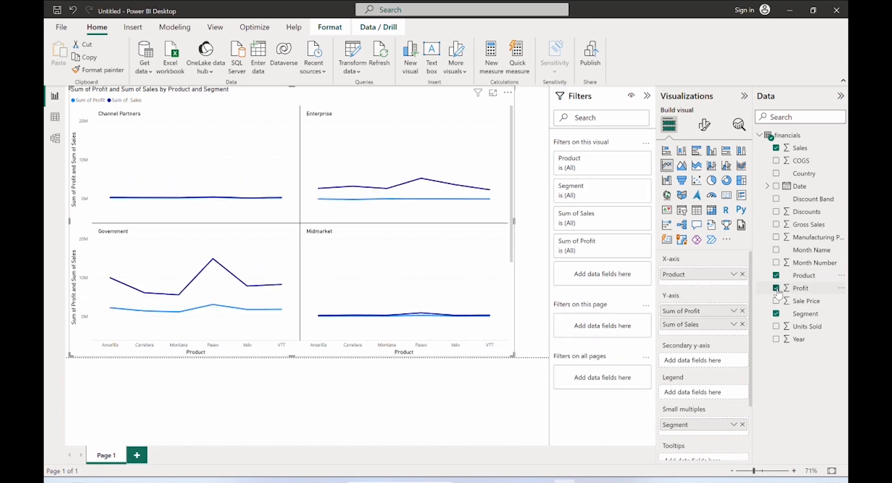
click(777, 315)
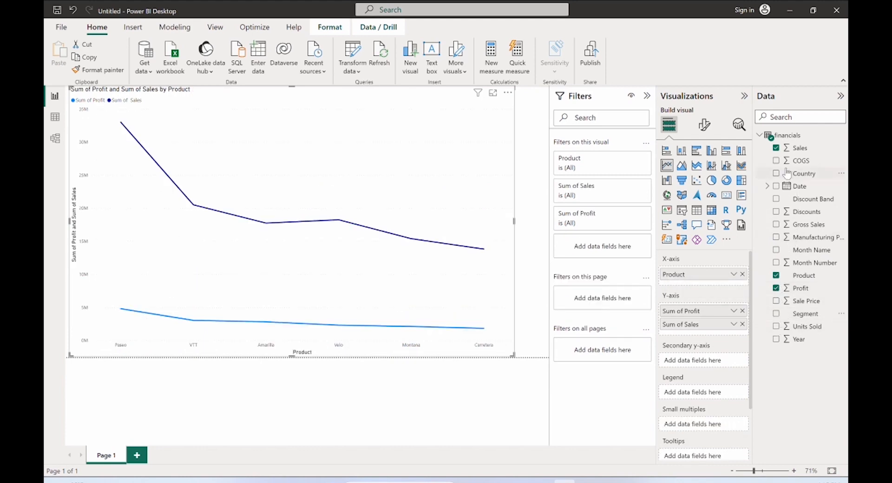
- Split the line chart into small multiples by Country, remove Sales, and review the Profit by Product chart of each country
click(776, 174)
click(776, 148)
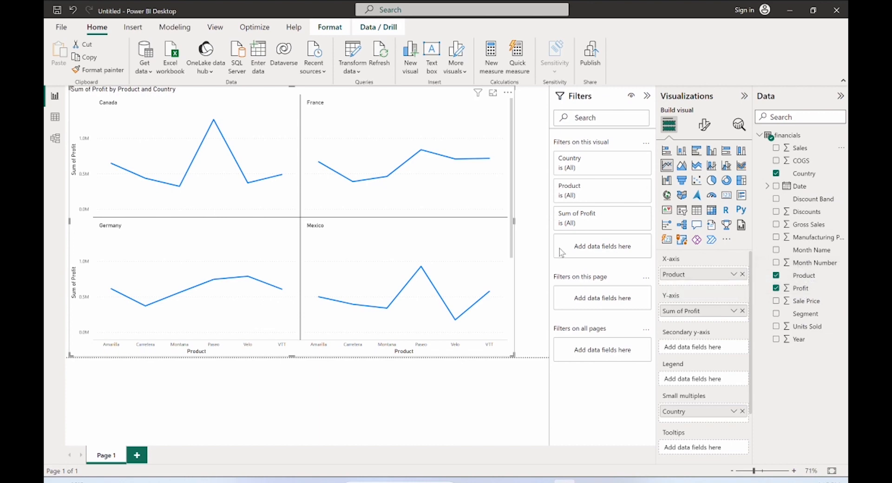
scroll(414, 253, down, 2)
scroll(415, 253, up, 2)
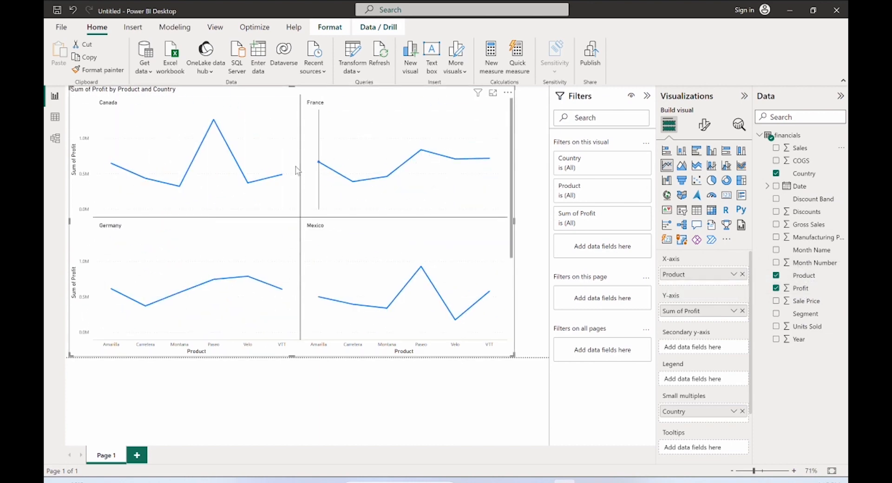
scroll(212, 256, down, 2)
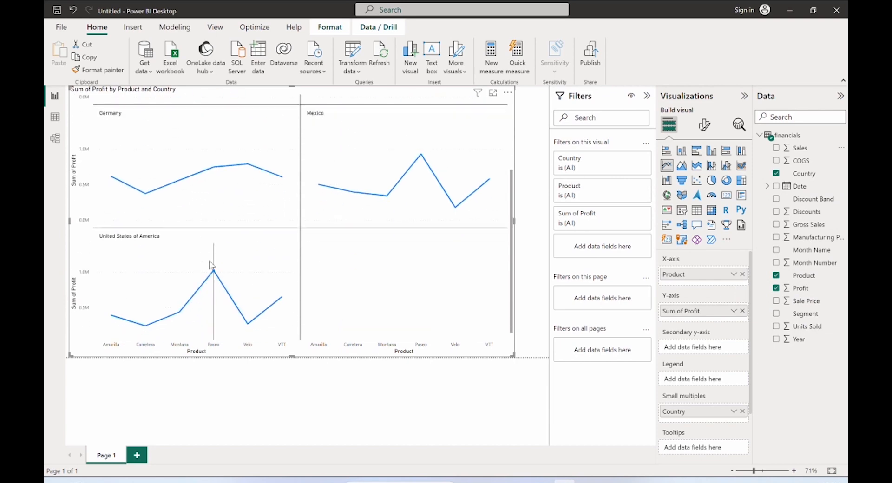
scroll(218, 249, up, 2)
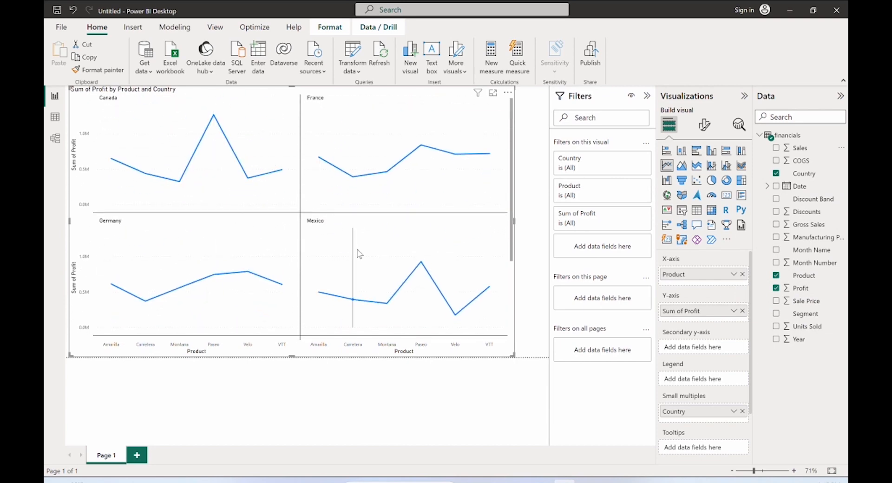
scroll(356, 251, down, 2)
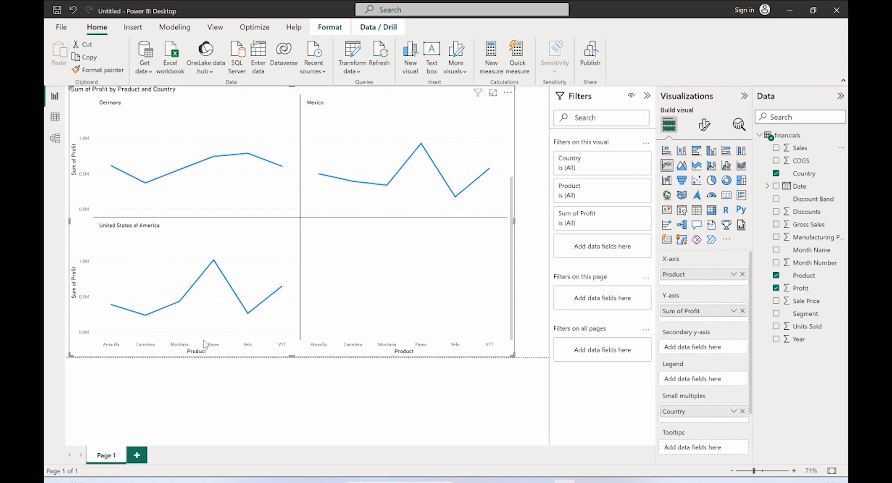
scroll(218, 307, up, 2)
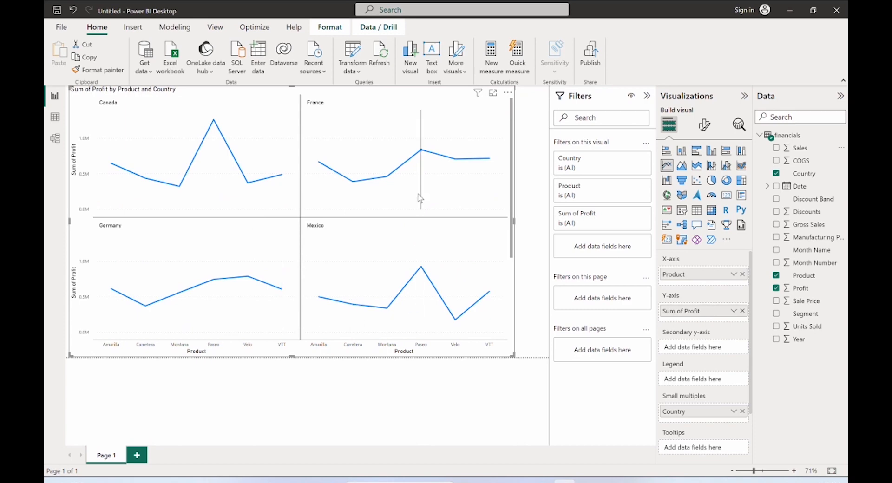
- Set the font of the line chart's title to Comic Sans MS
scroll(214, 260, down, 2)
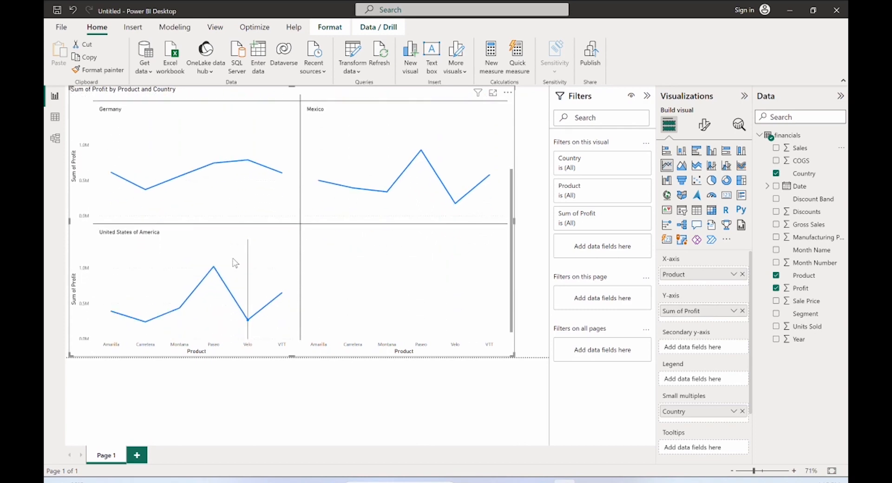
scroll(234, 263, up, 2)
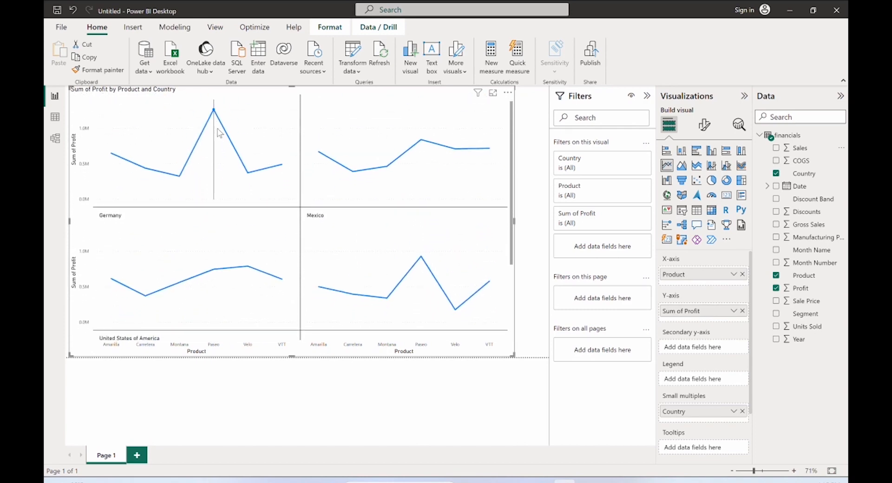
scroll(207, 292, down, 1)
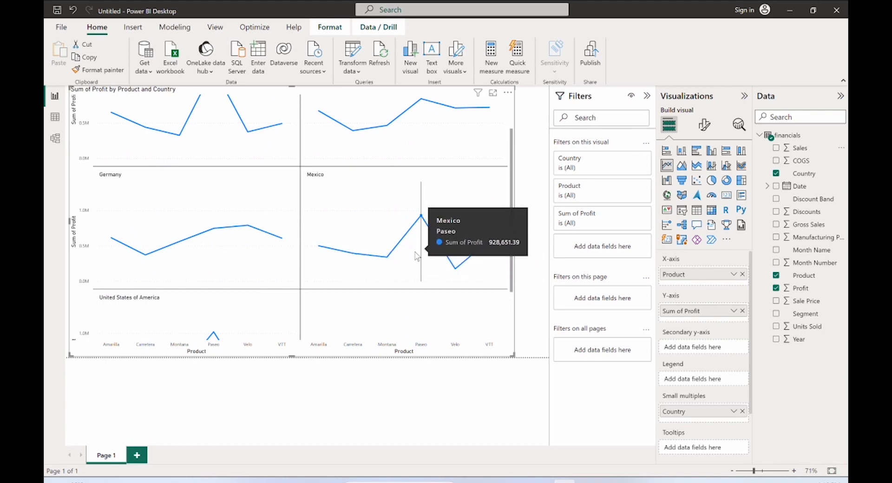
click(704, 125)
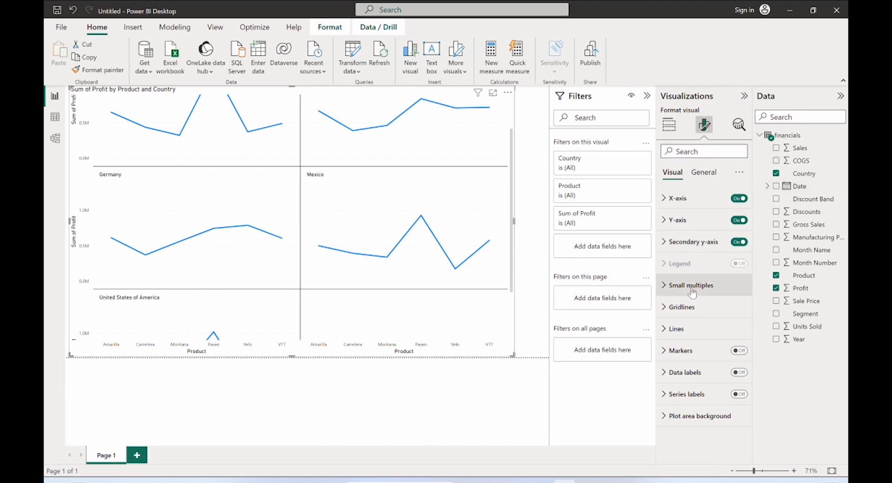
click(696, 175)
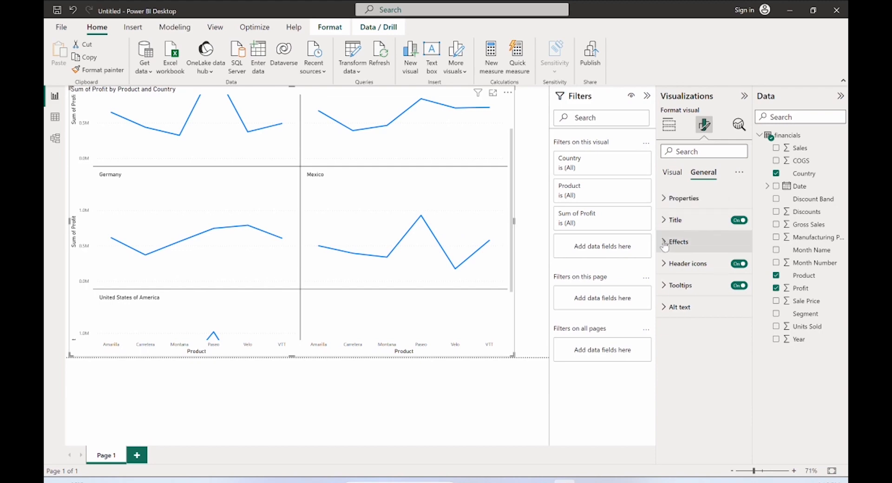
click(667, 220)
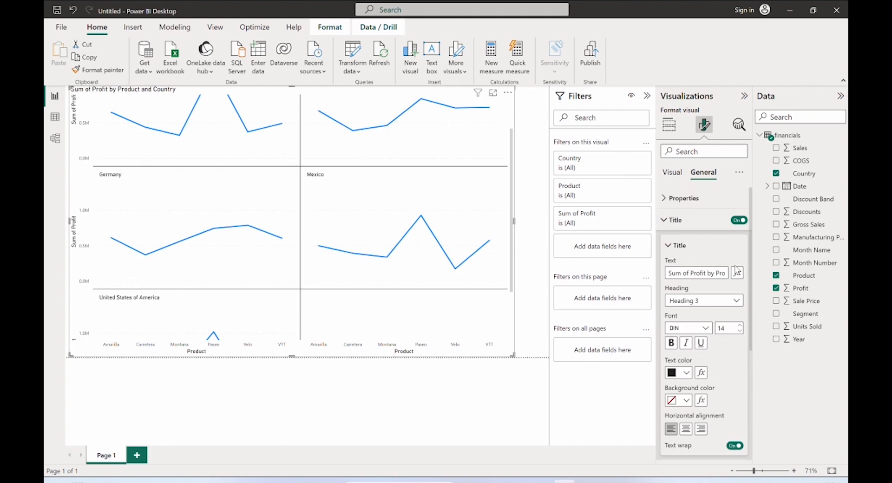
scroll(715, 311, down, 1)
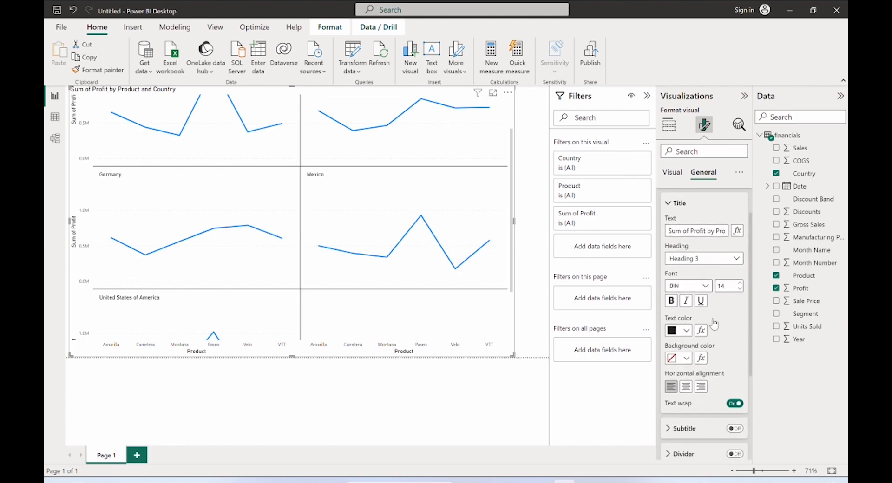
click(704, 290)
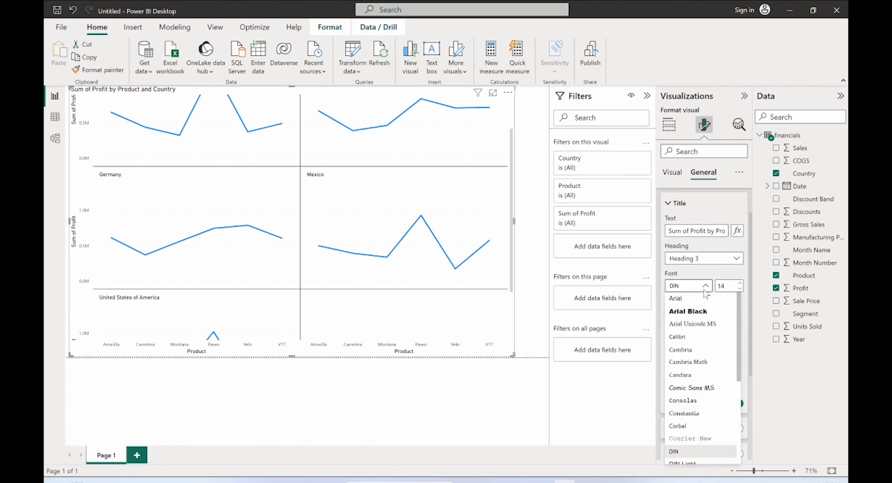
click(691, 388)
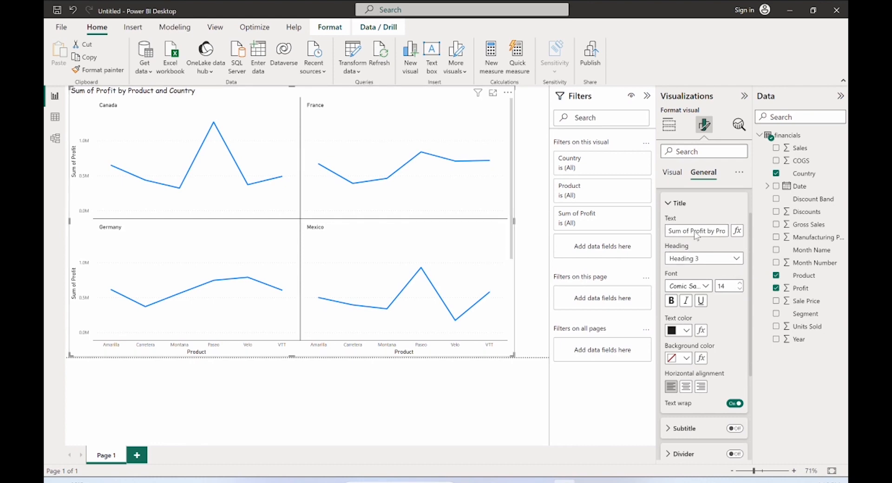
click(670, 205)
click(668, 221)
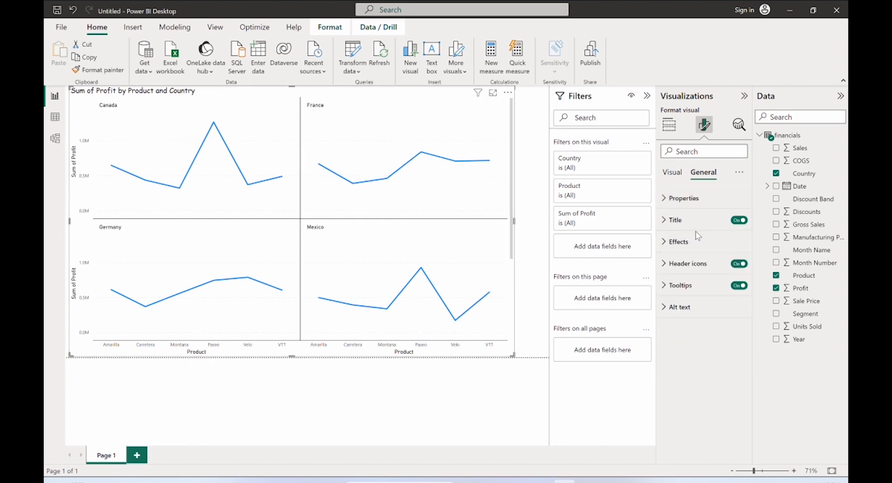
click(665, 223)
click(665, 221)
- Give the line chart a light yellow background with 59% transparency
click(669, 242)
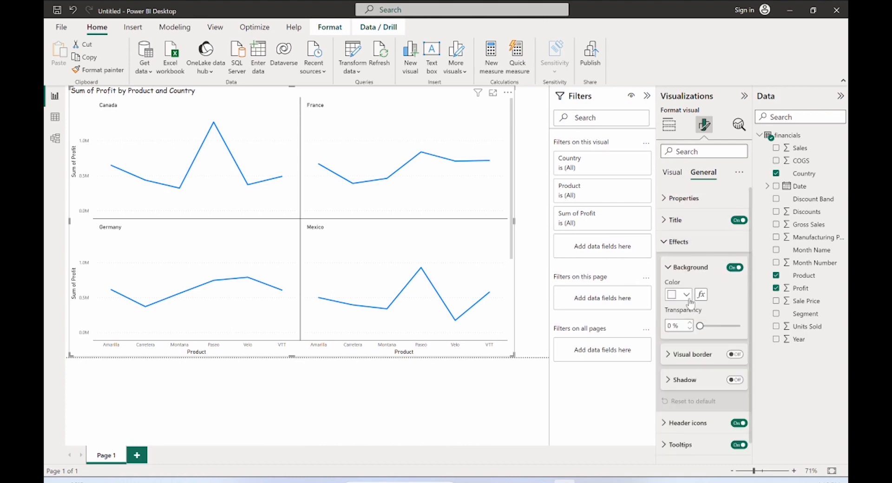
click(685, 294)
click(797, 150)
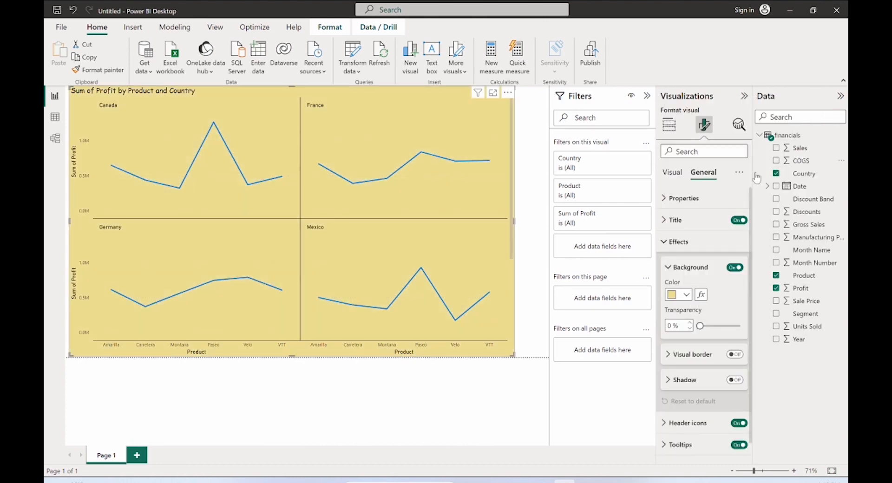
drag(700, 325, 721, 327)
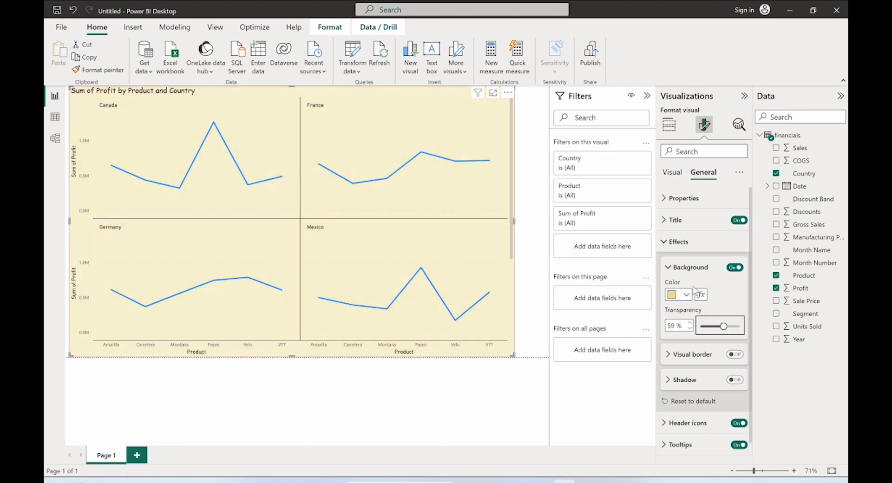
click(667, 242)
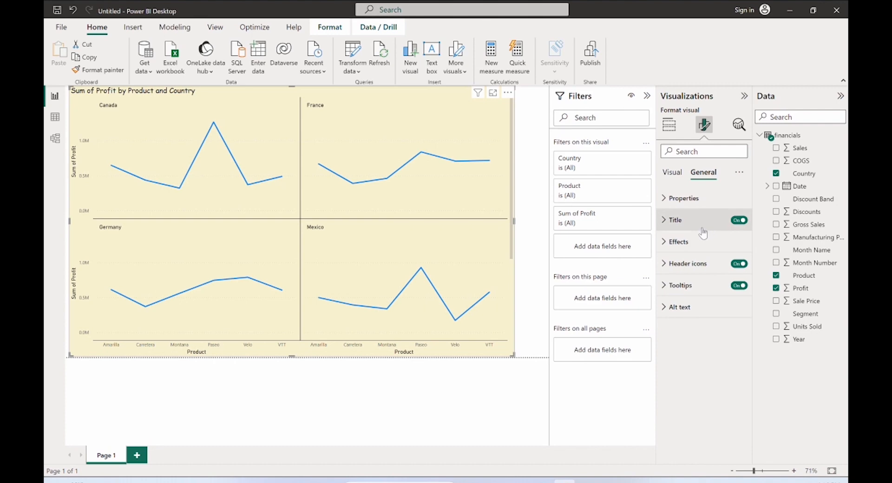
- Switch to Power BI Desktop and import the newer RadarChartByxViz custom visual file from the Downloads folder
mouse_move(422, 190)
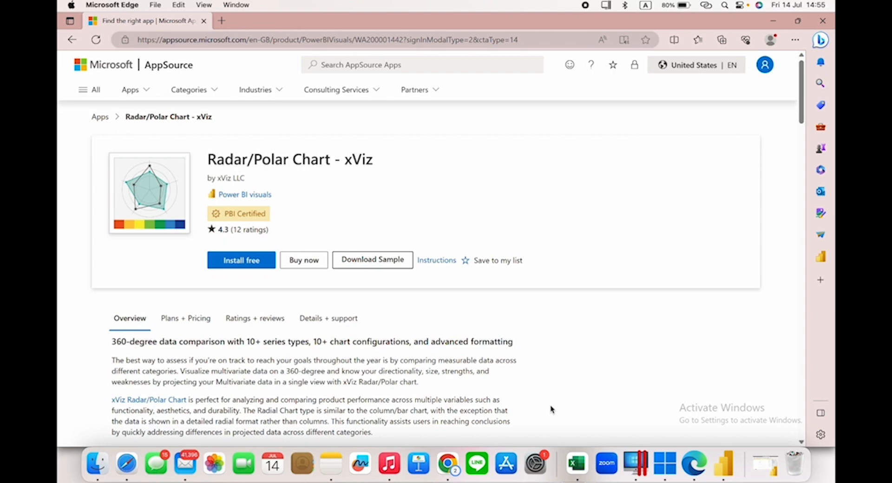
click(722, 456)
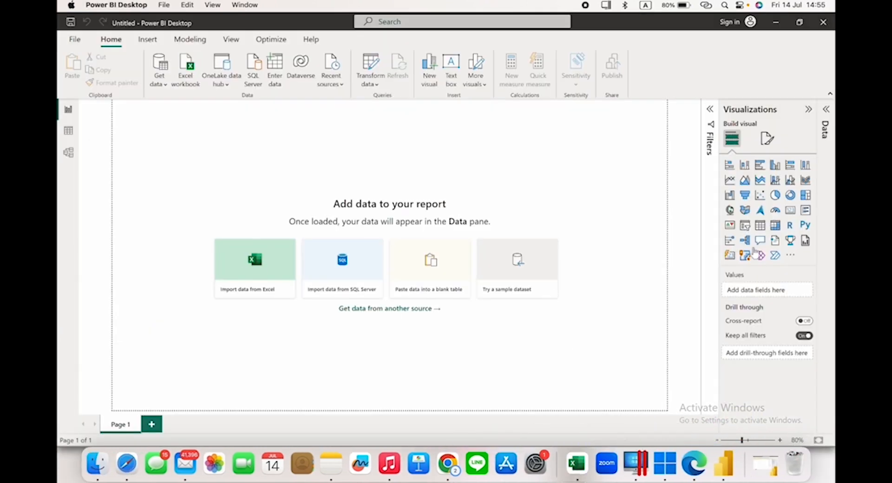
click(790, 257)
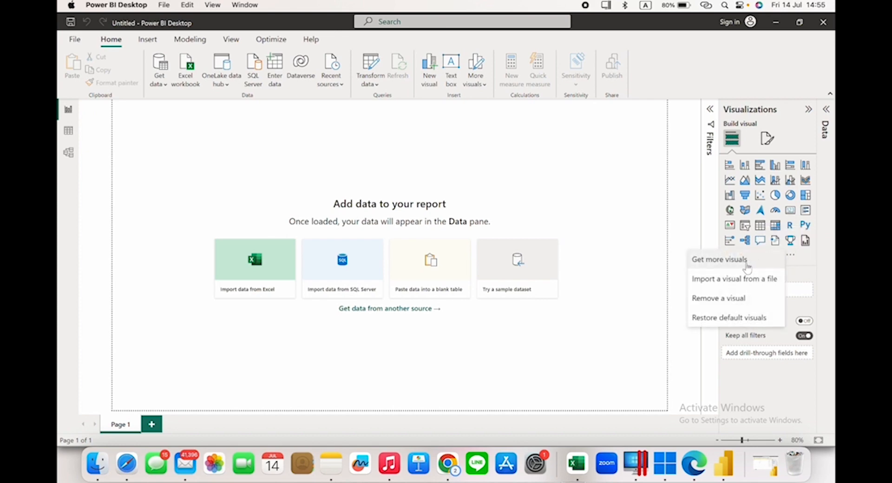
click(740, 280)
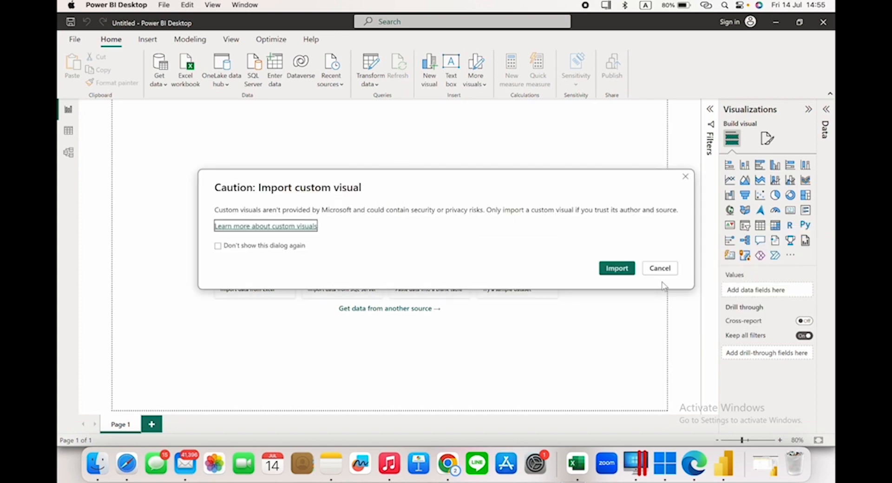
click(607, 268)
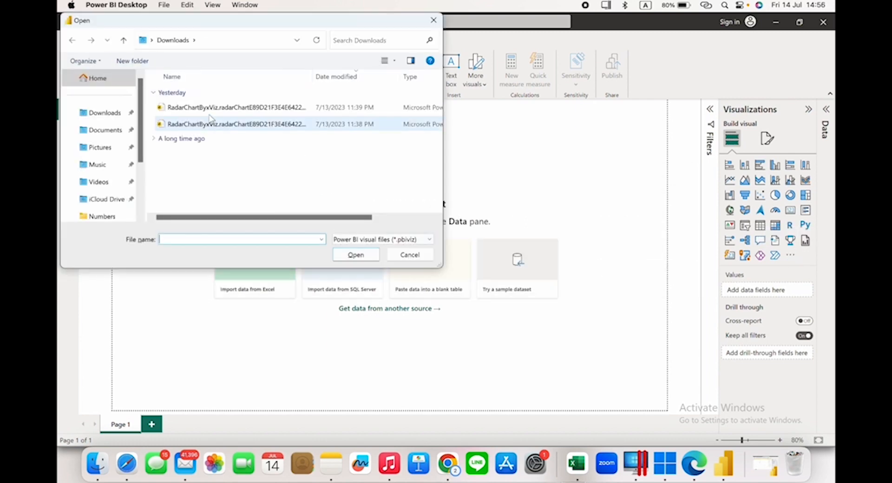
click(210, 112)
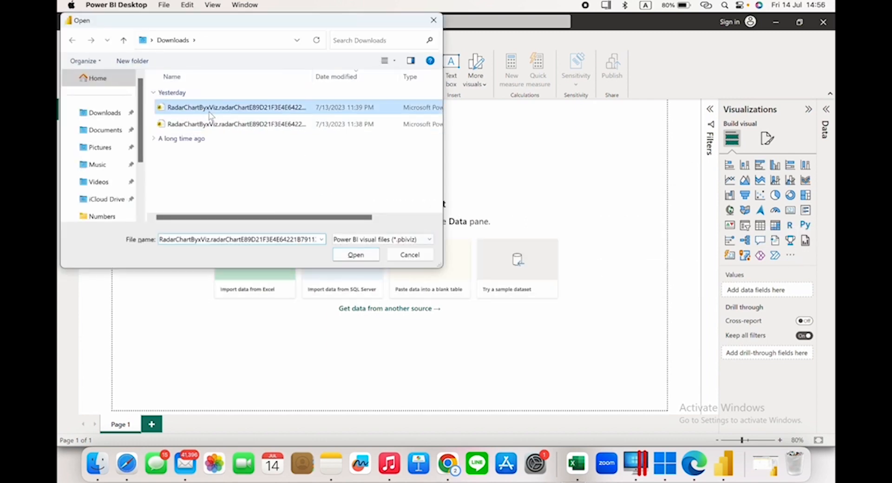
click(355, 255)
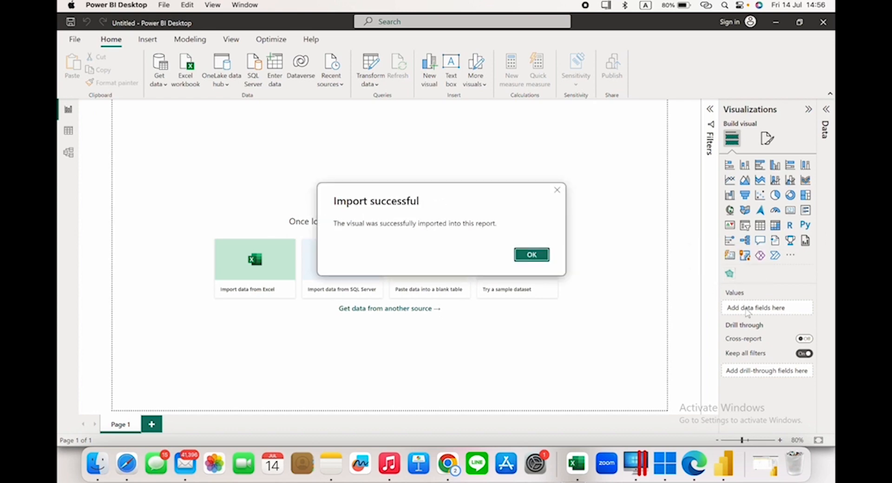
click(558, 192)
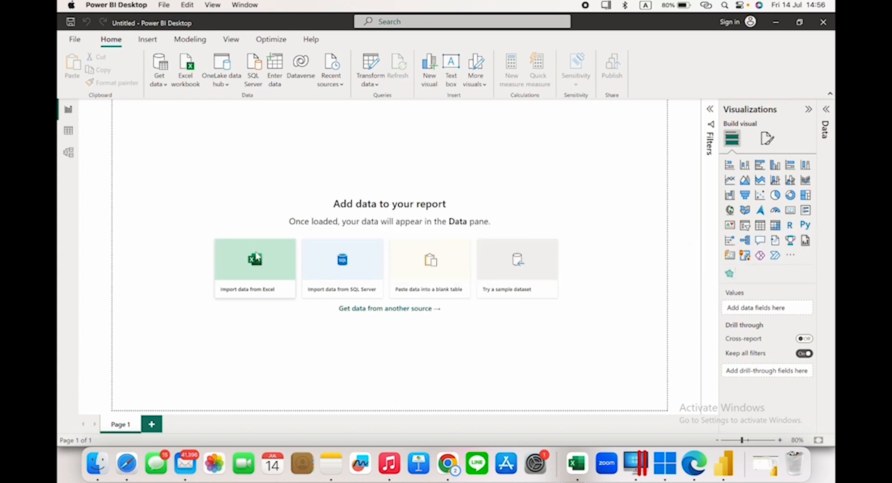
- Load the Orders sheet from the Excel workbook SuperStoreUS-2015 (1) into the report
click(285, 262)
click(236, 108)
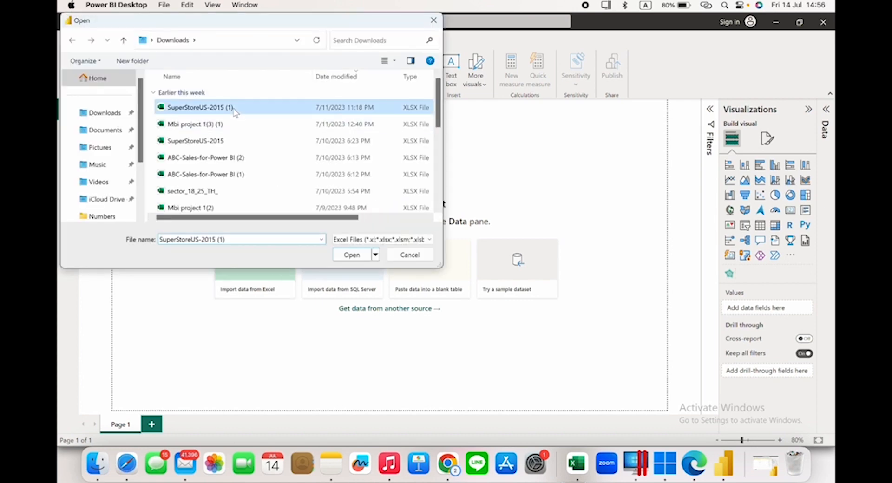
click(352, 255)
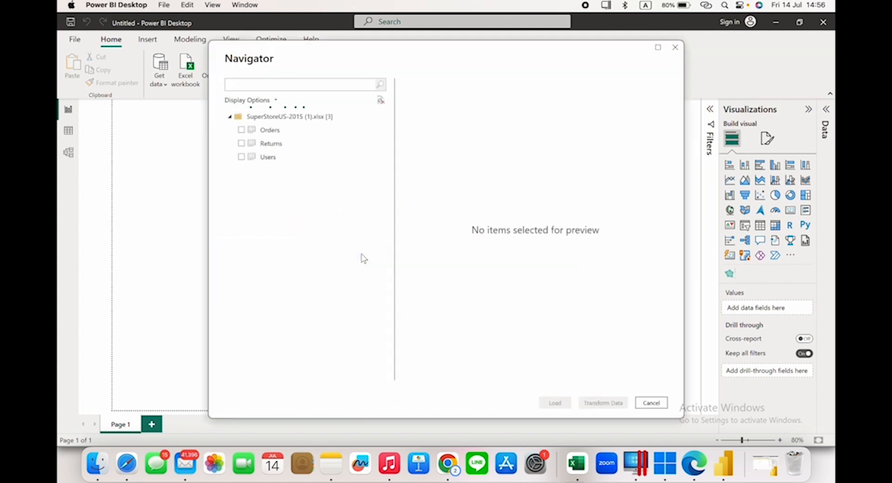
click(241, 130)
click(241, 130)
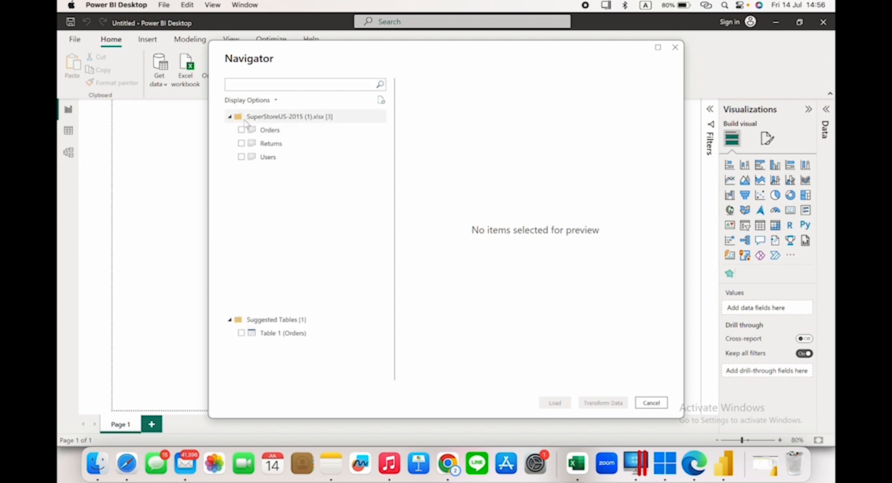
double_click(242, 132)
click(241, 132)
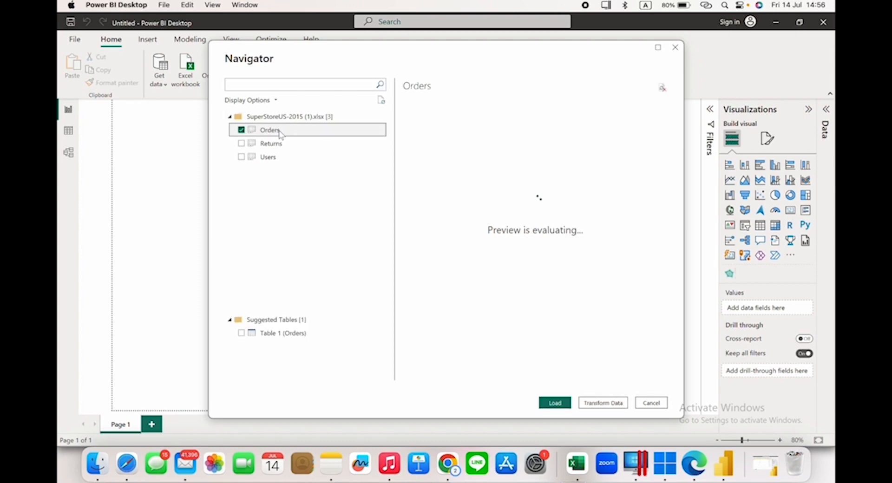
click(555, 403)
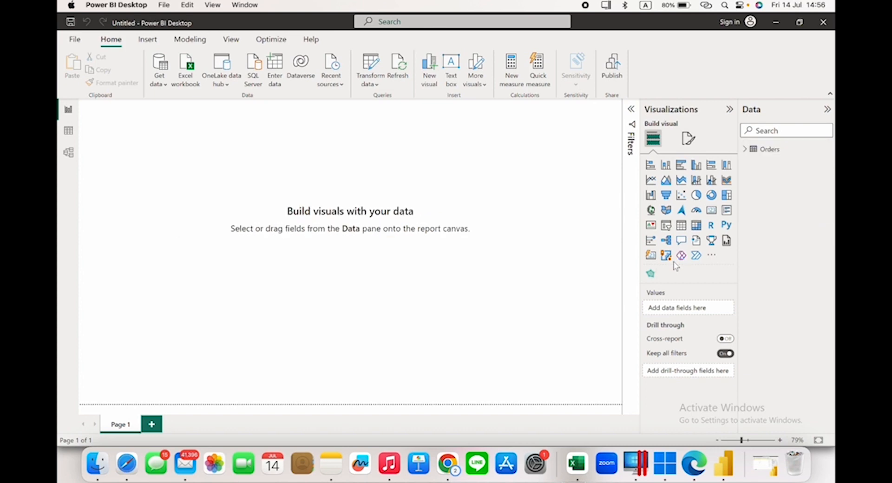
- Add the xViz Radar Chart without signing in and plot Sales by Product Container from the Orders table
click(745, 149)
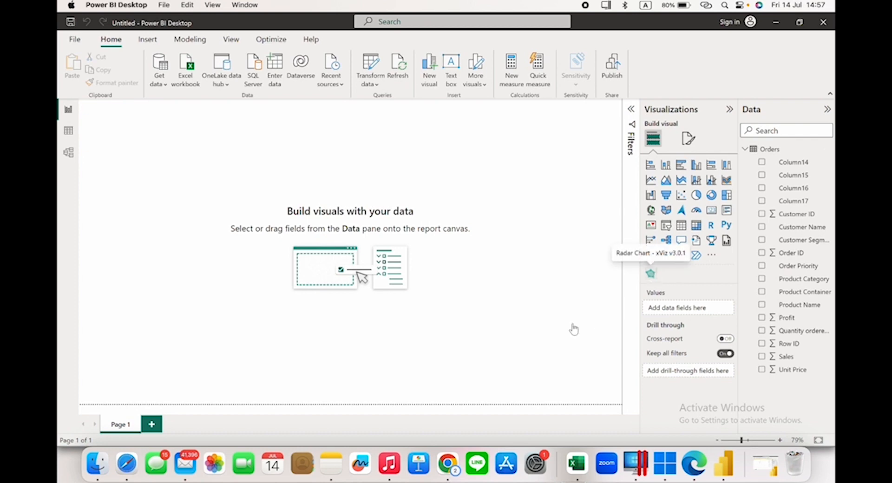
click(651, 275)
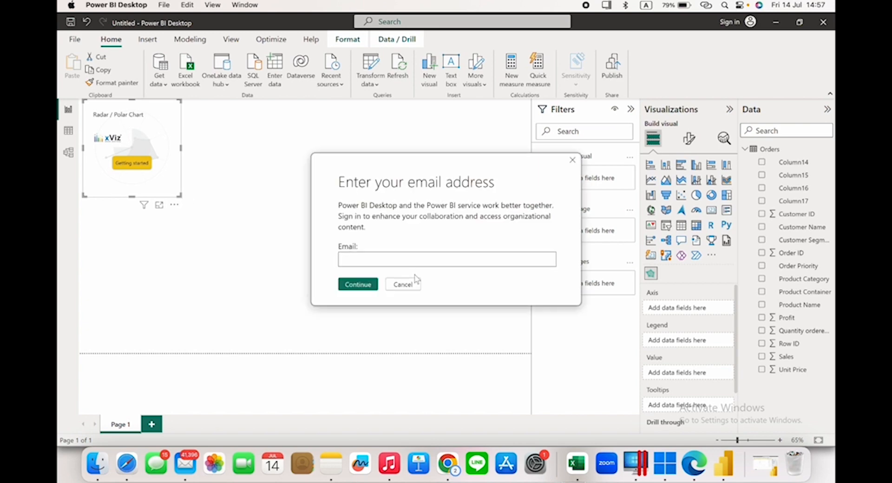
click(572, 160)
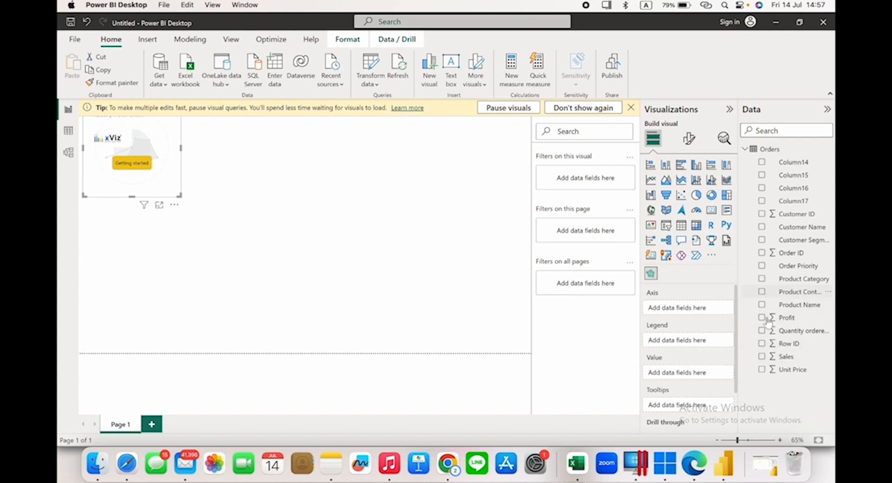
click(761, 356)
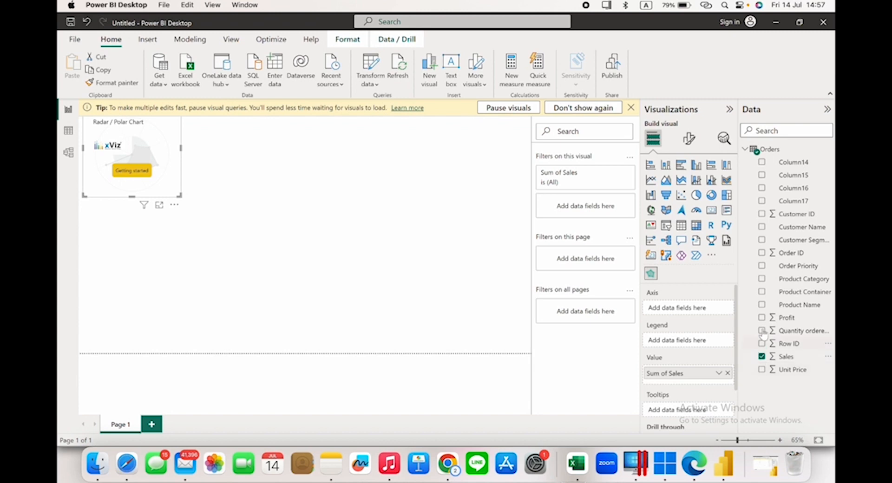
click(762, 292)
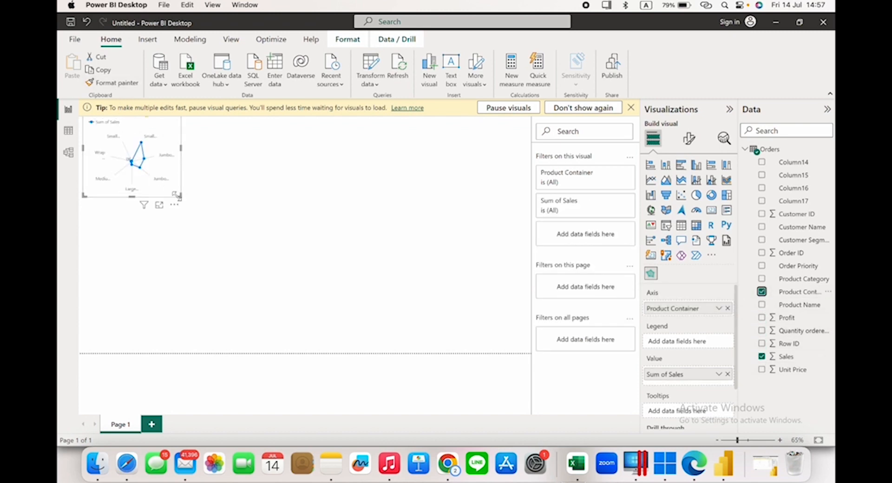
- Enlarge the radar chart down to the lower edge of the report page and inspect its Small Box data point
drag(180, 196, 399, 294)
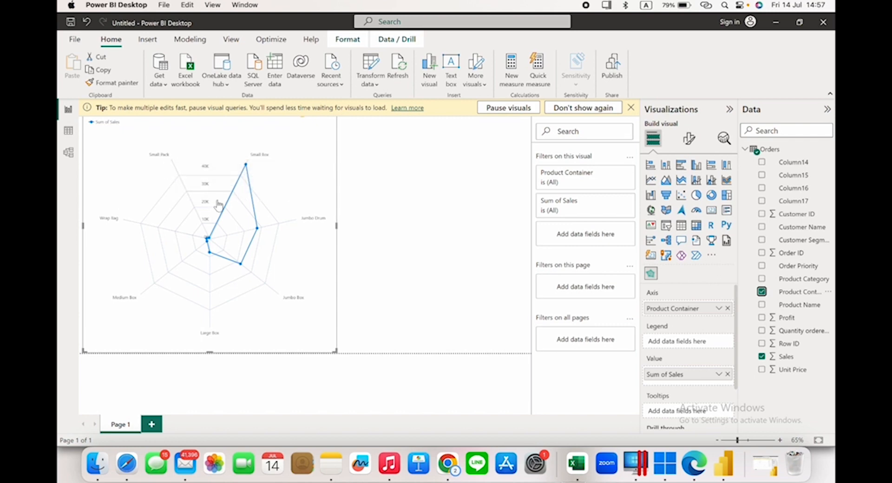
mouse_move(211, 203)
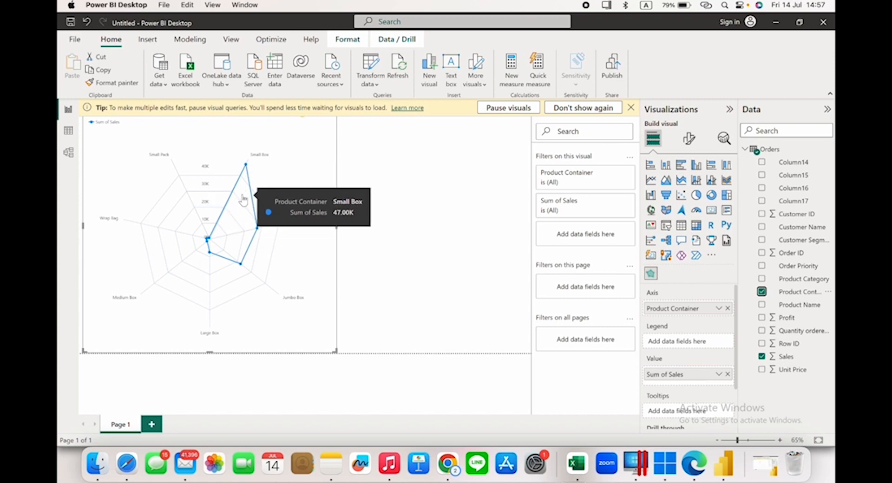
mouse_move(248, 173)
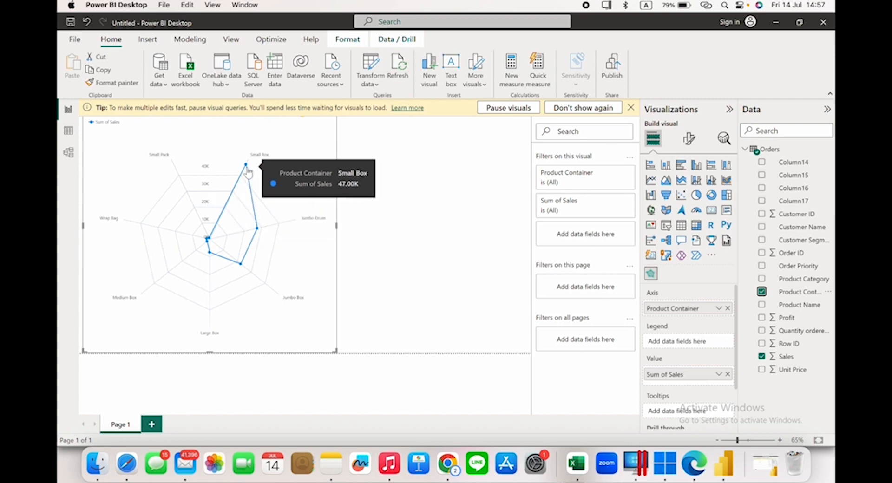